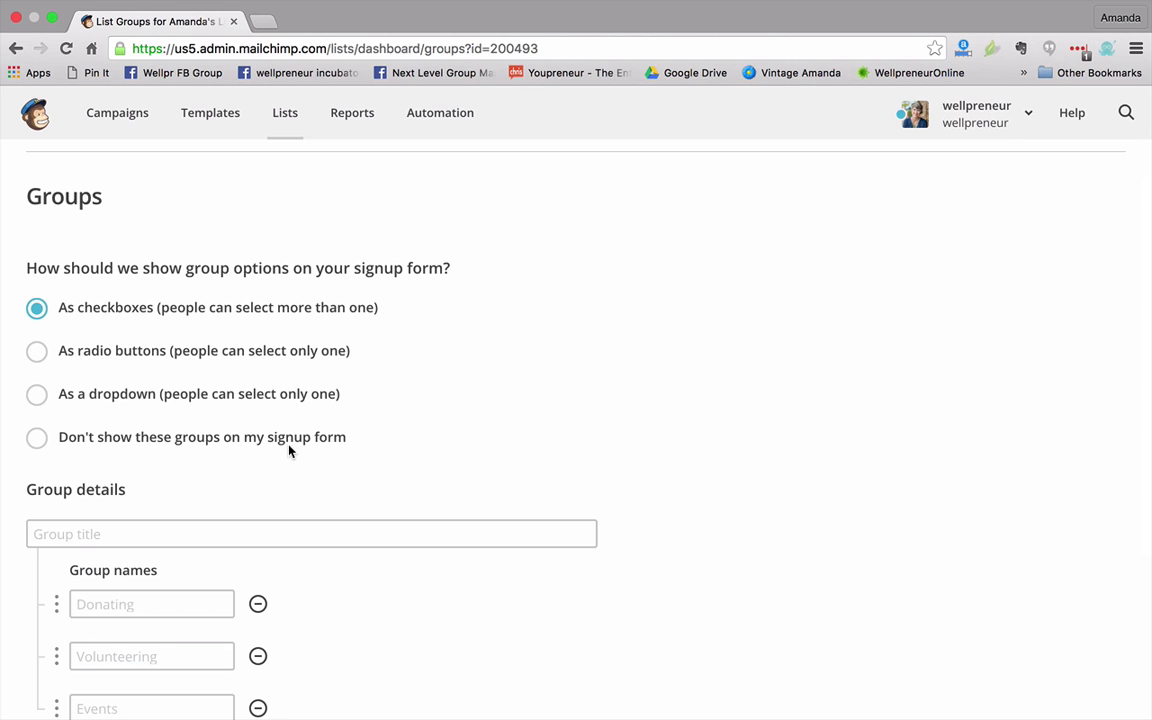
Create the group category "Freebies", hidden from the signup form, with groups freebie 1, freebie 2 and freebie 3, and save it.
click(231, 438)
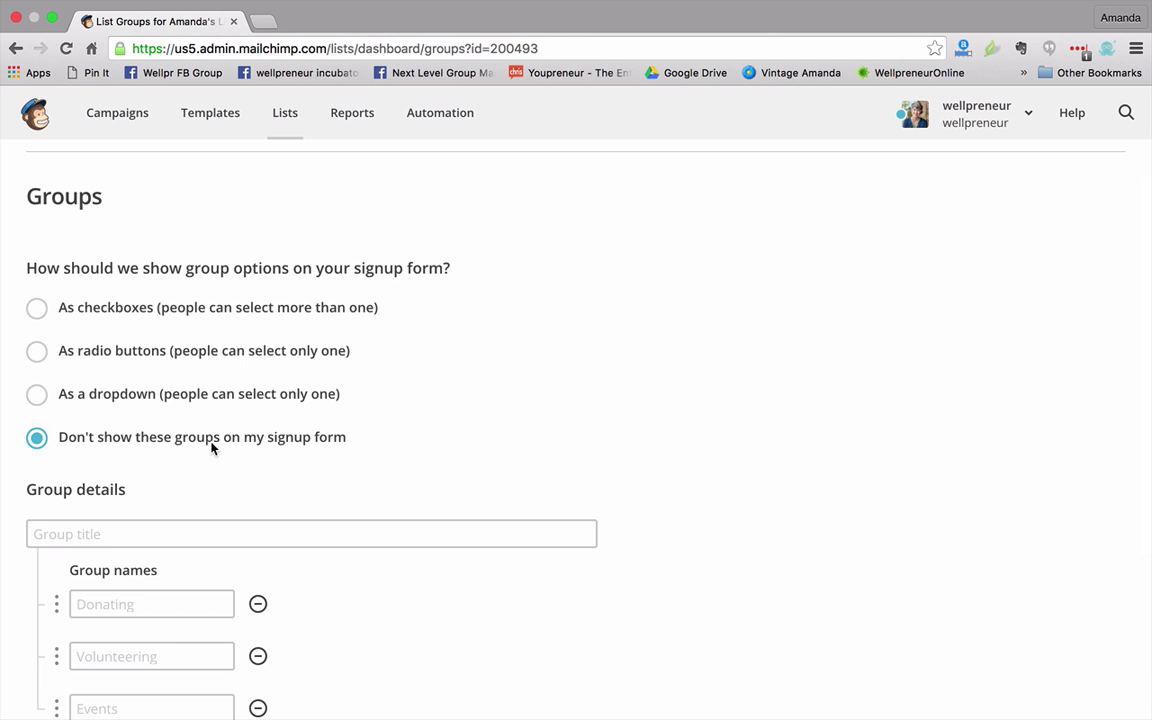
scroll(240, 420, down, 5)
click(247, 288)
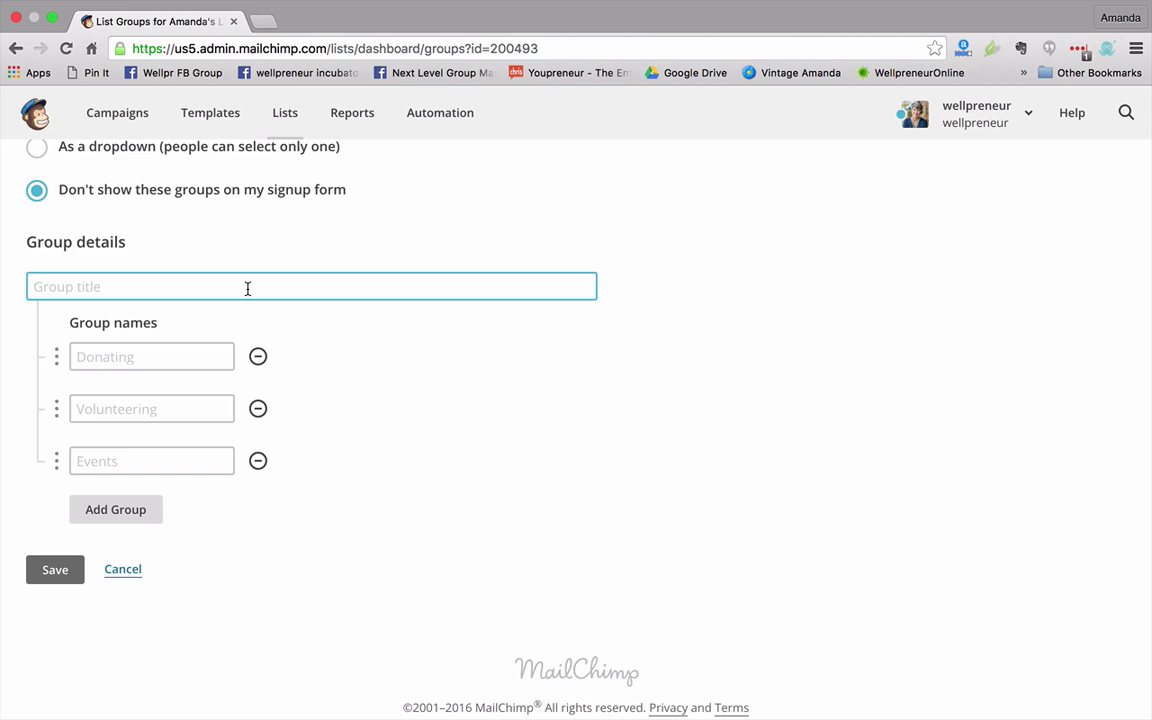
text(Freebies)
key(Tab)
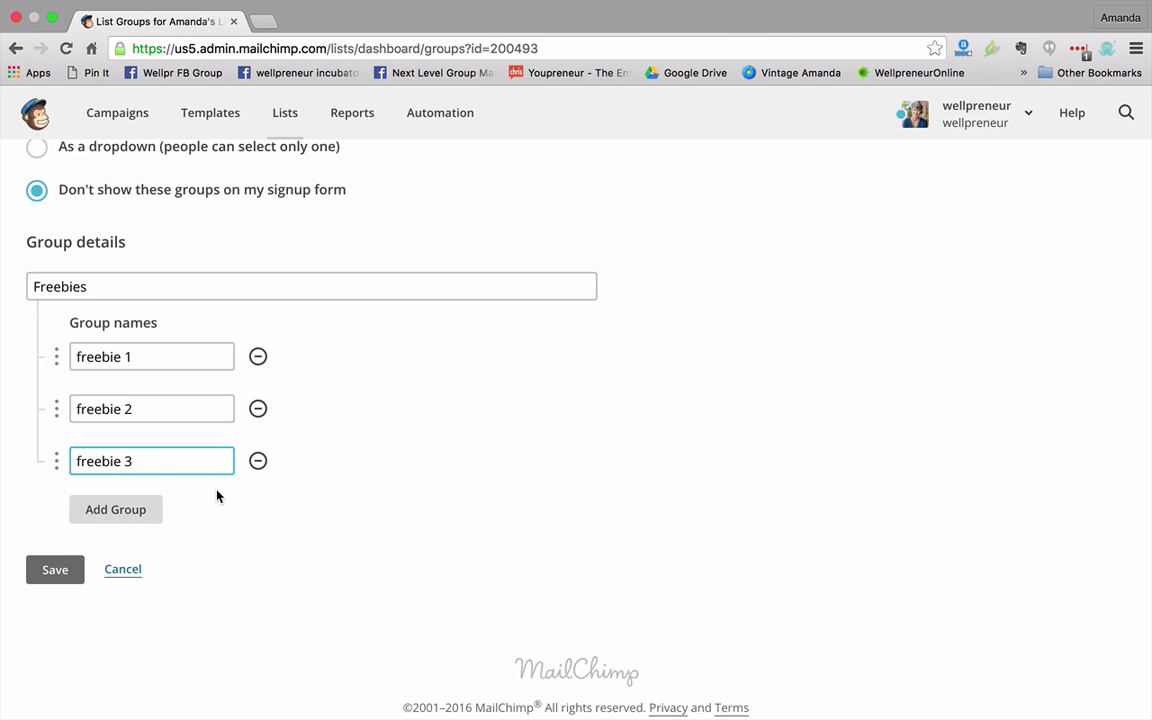
click(68, 575)
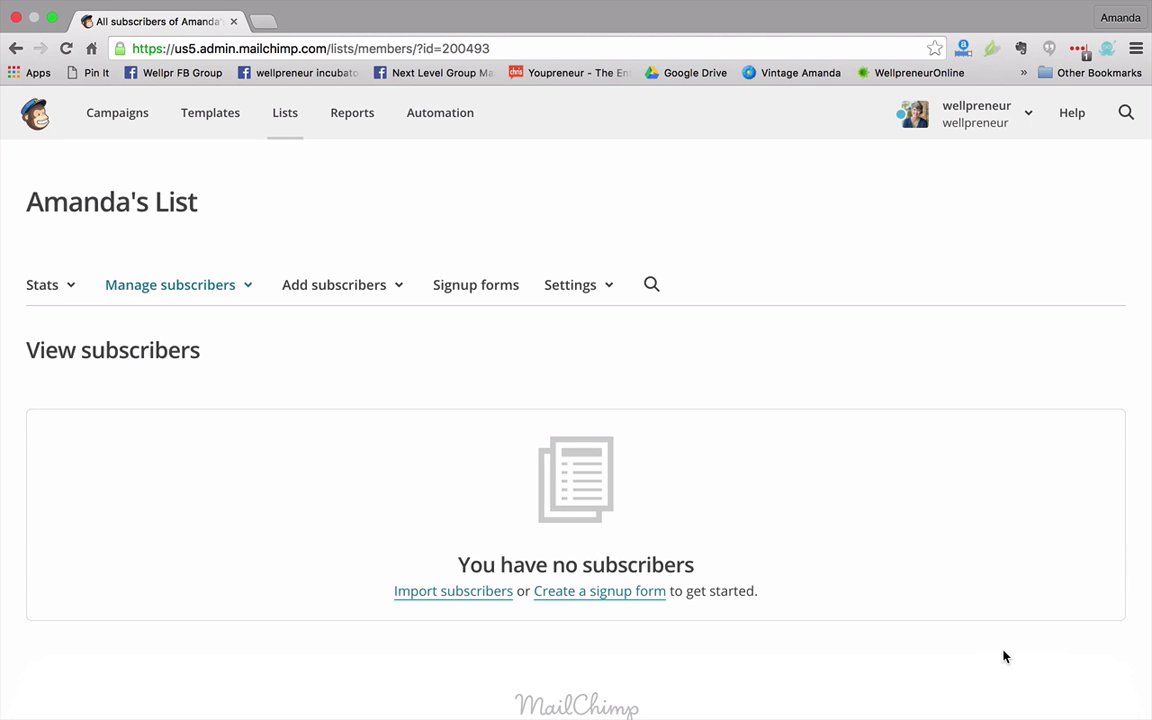
Create an automation workflow for the existing subscriber list using the Joins List Group workflow type.
click(452, 113)
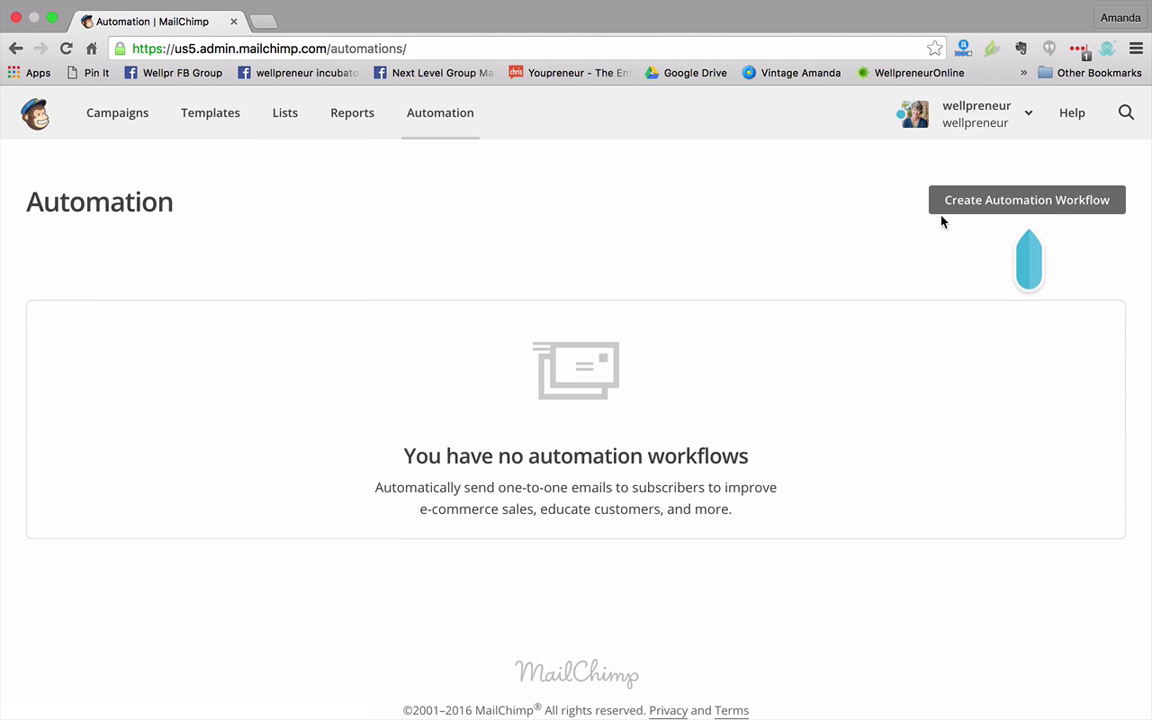
click(985, 201)
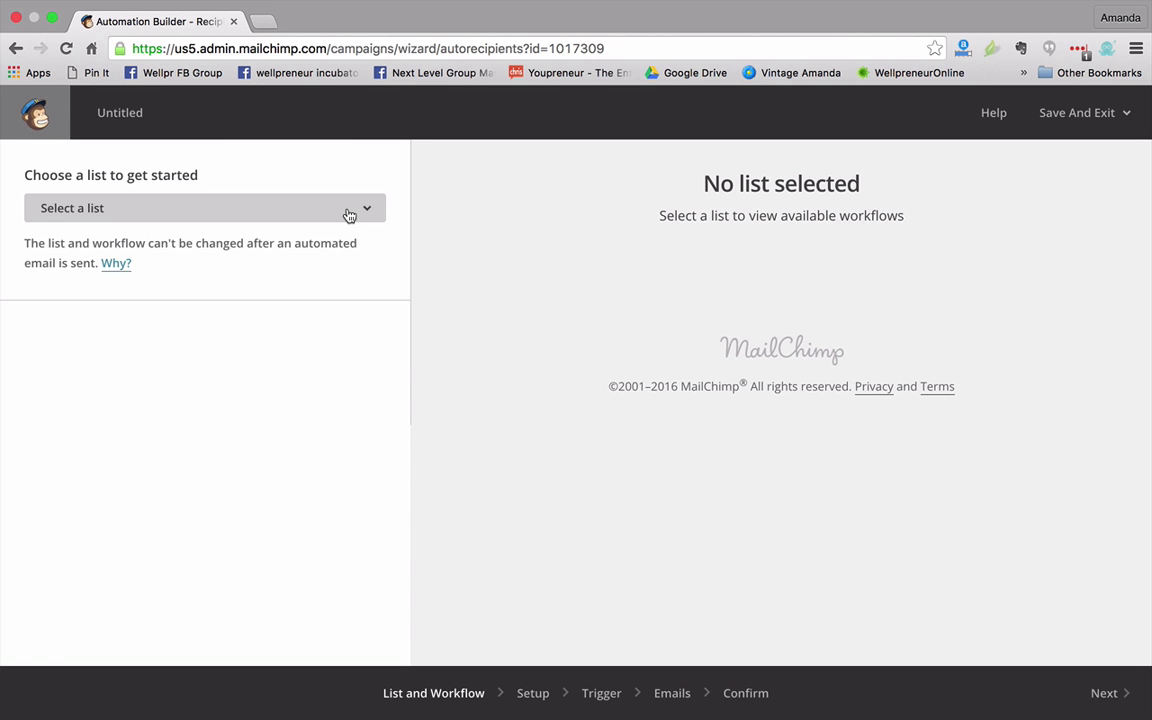
click(349, 216)
click(329, 291)
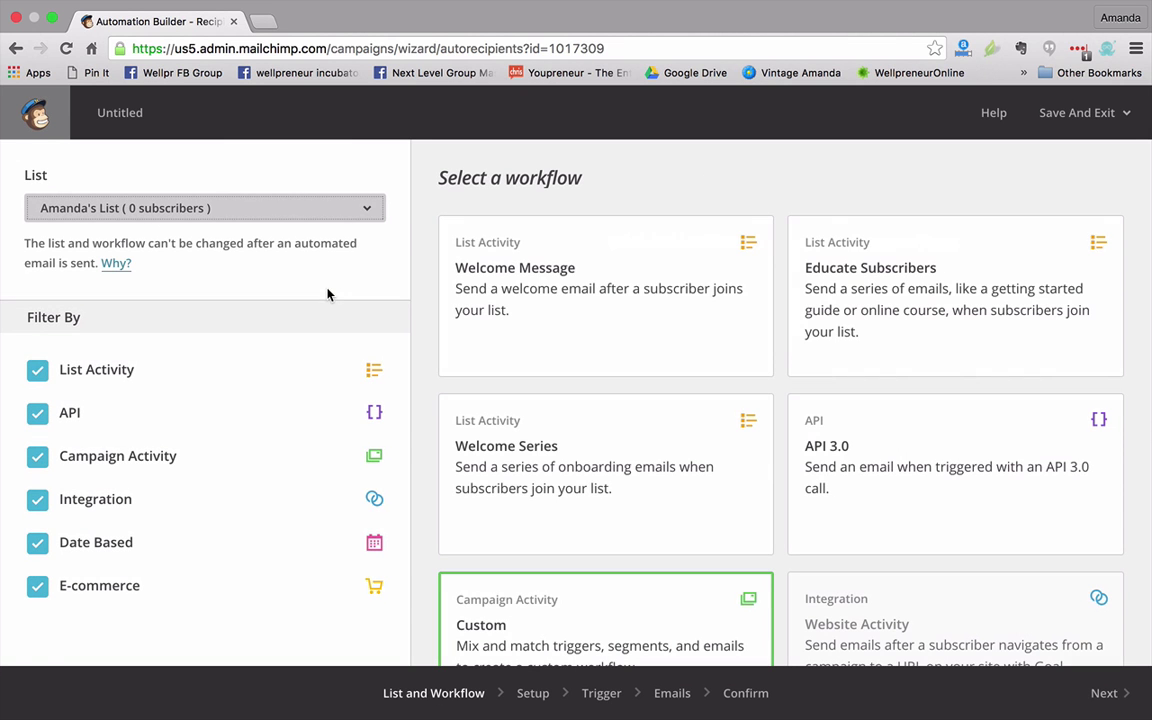
scroll(658, 509, down, 5)
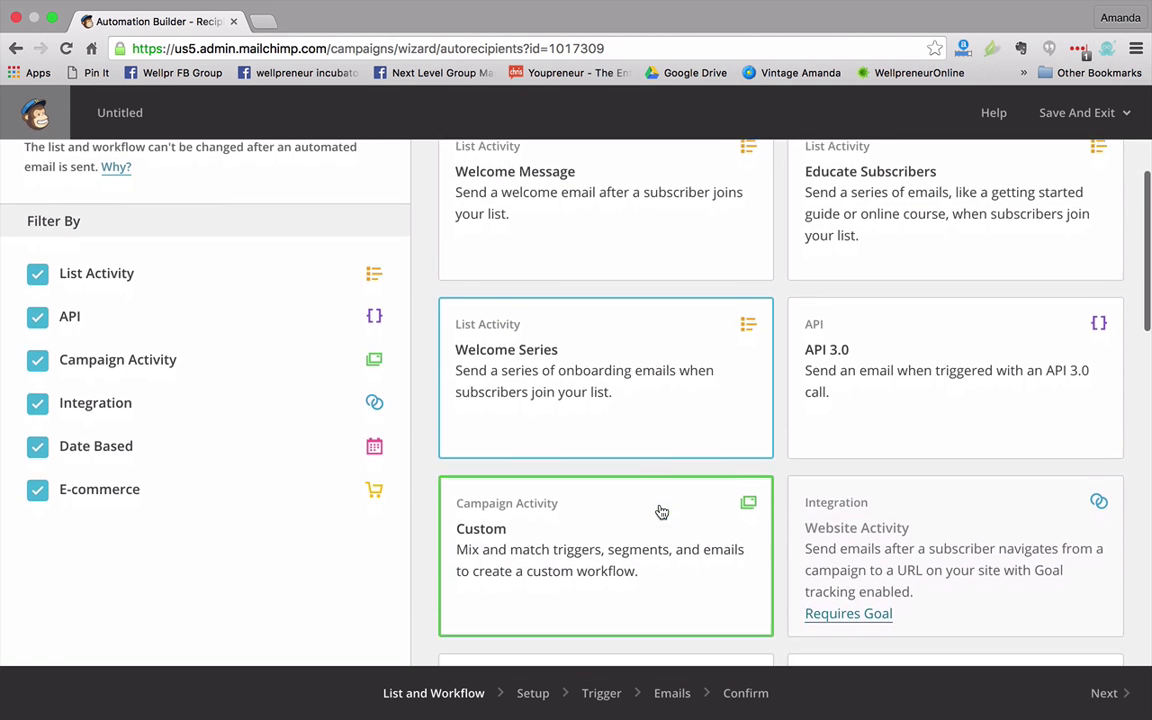
scroll(660, 510, down, 5)
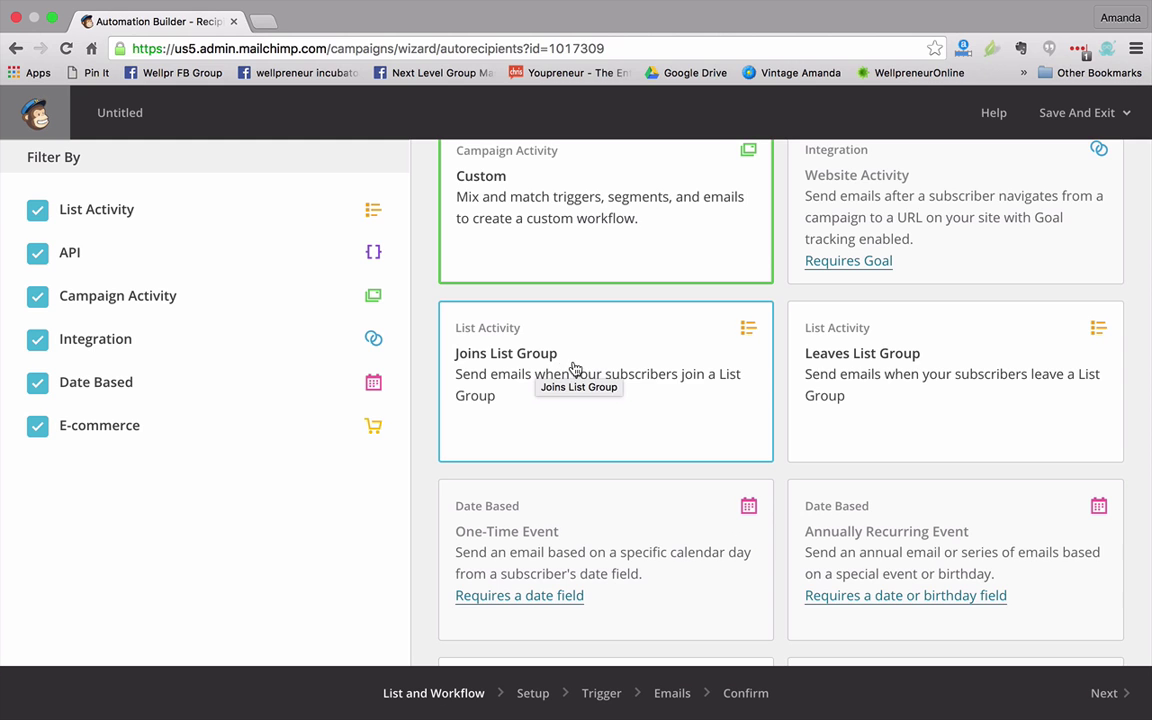
click(575, 370)
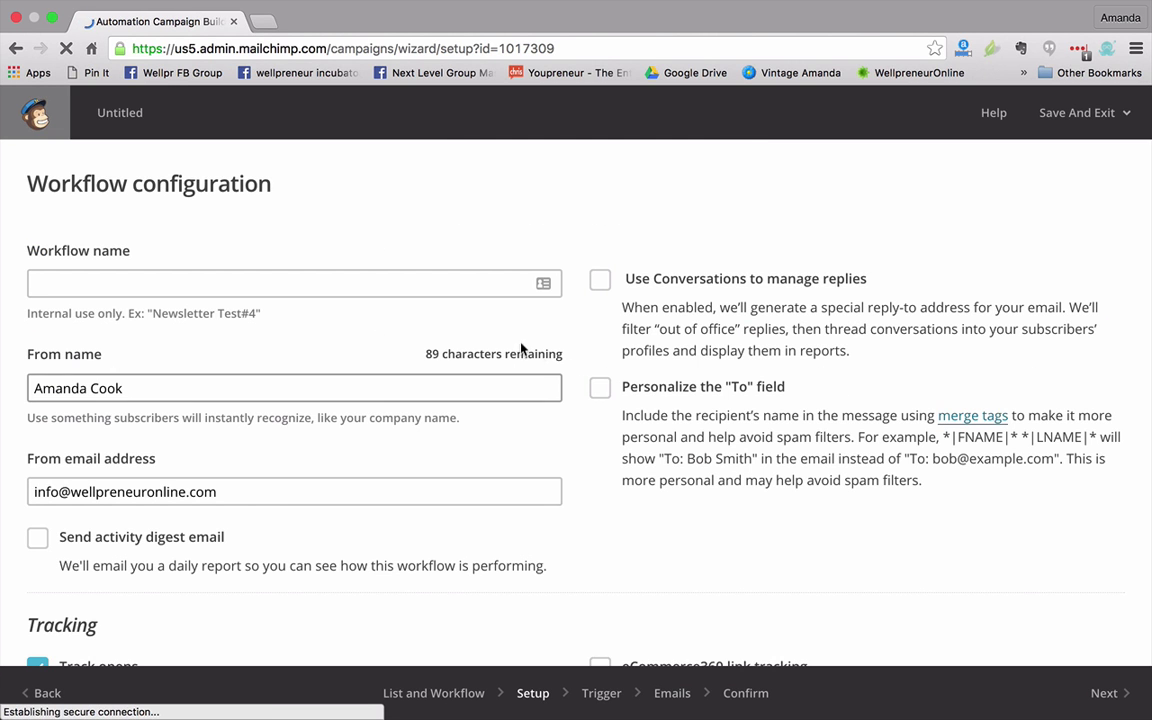
Name the workflow "Freebie 1 Delivery", keep the other setup options and continue to the trigger configuration.
click(376, 283)
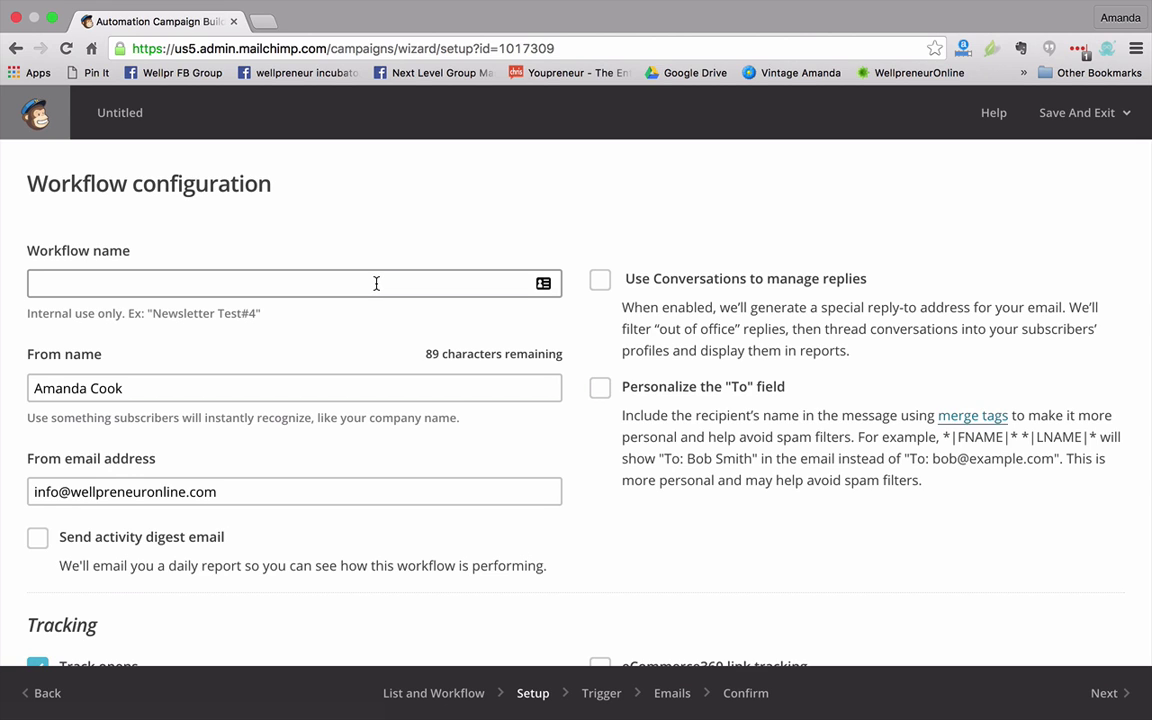
click(376, 283)
text(Freeb)
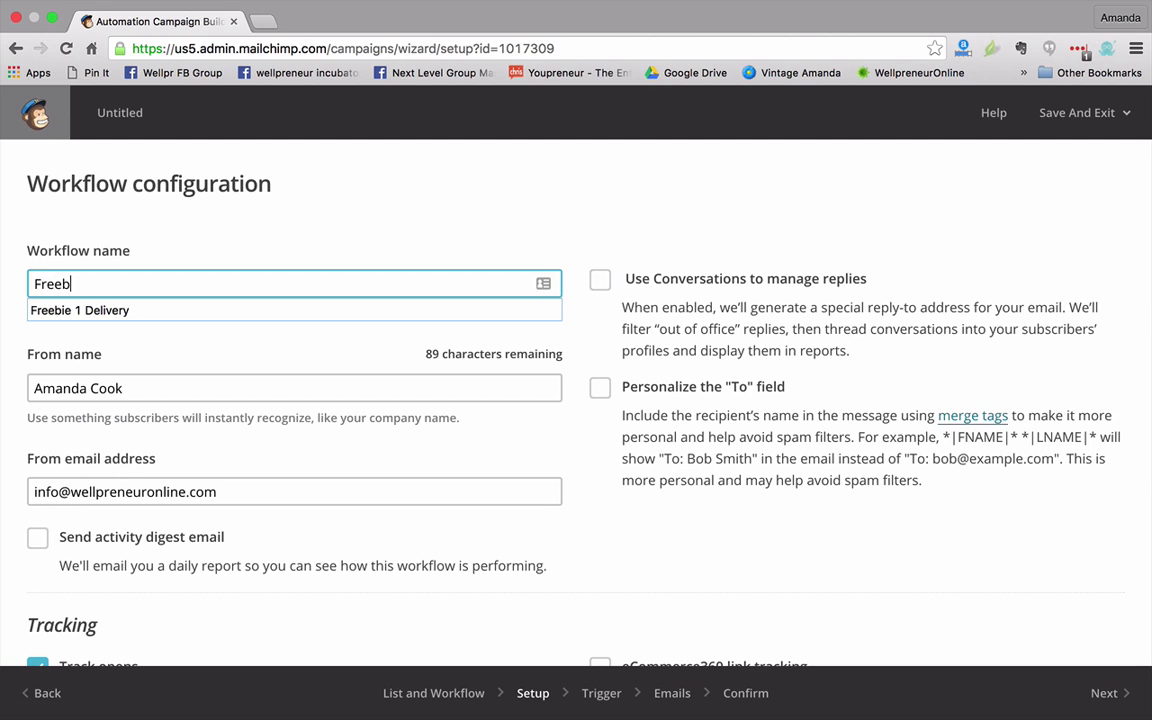
key(Down)
key(Return)
key(Tab)
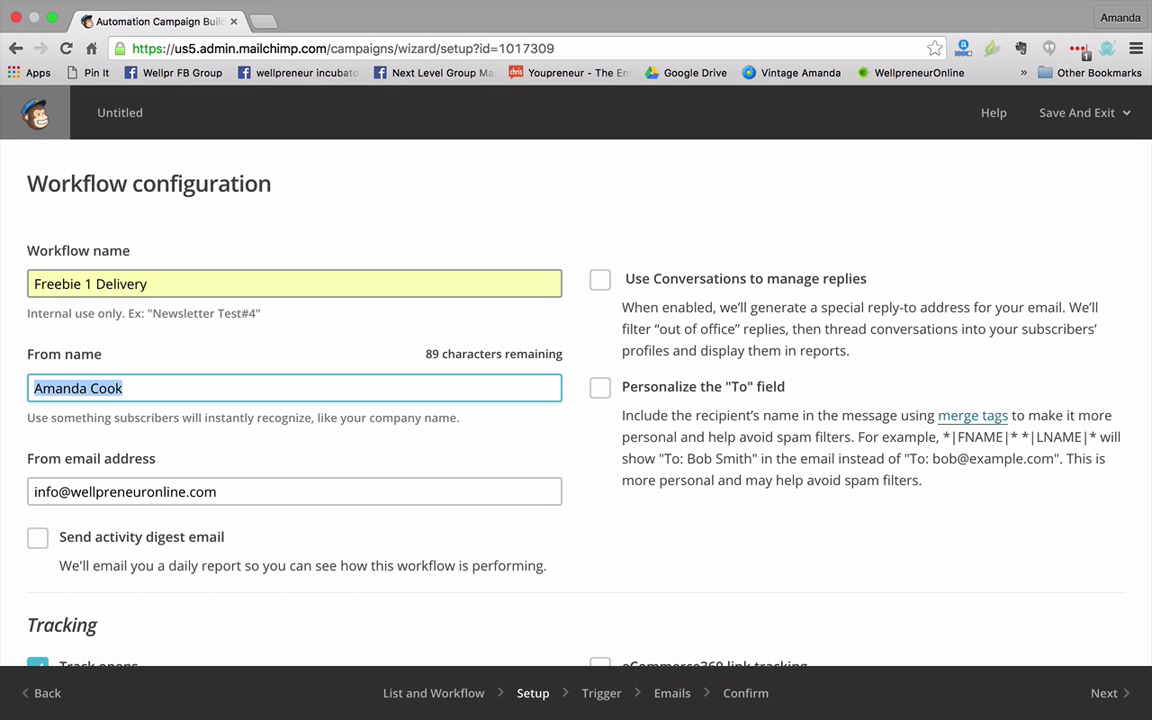
scroll(782, 470, down, 10)
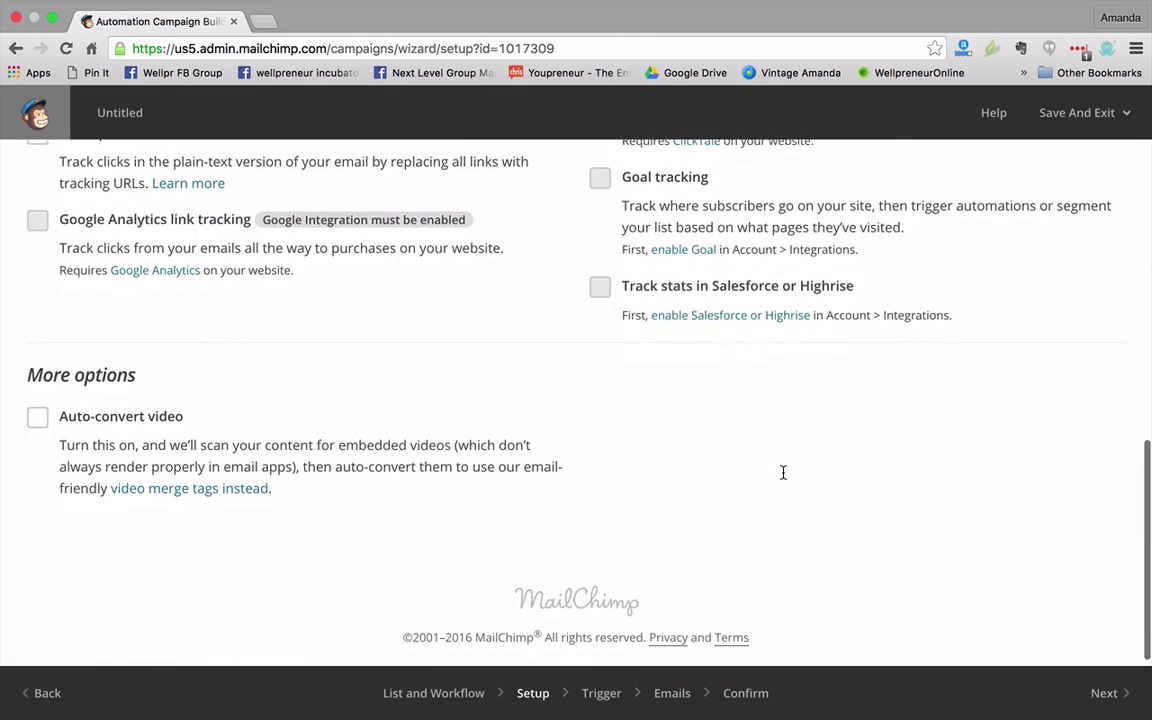
click(1101, 693)
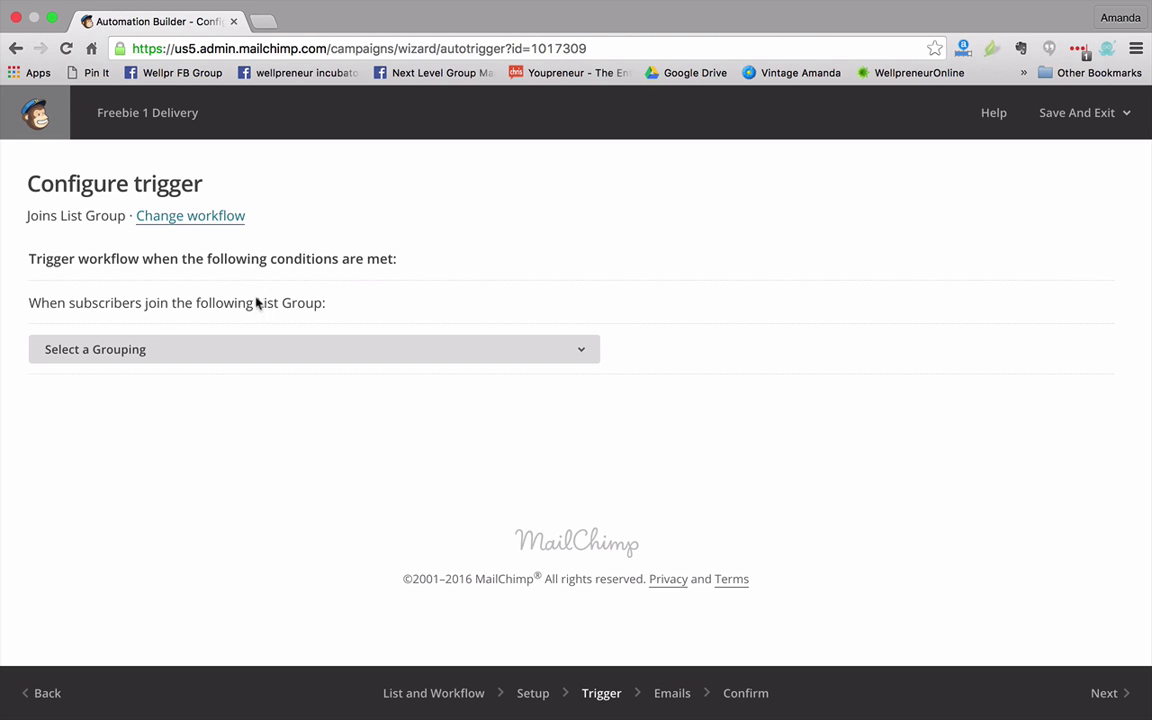
Set the workflow to trigger when subscribers join the freebie 1 group and continue to the workflow's emails.
click(297, 346)
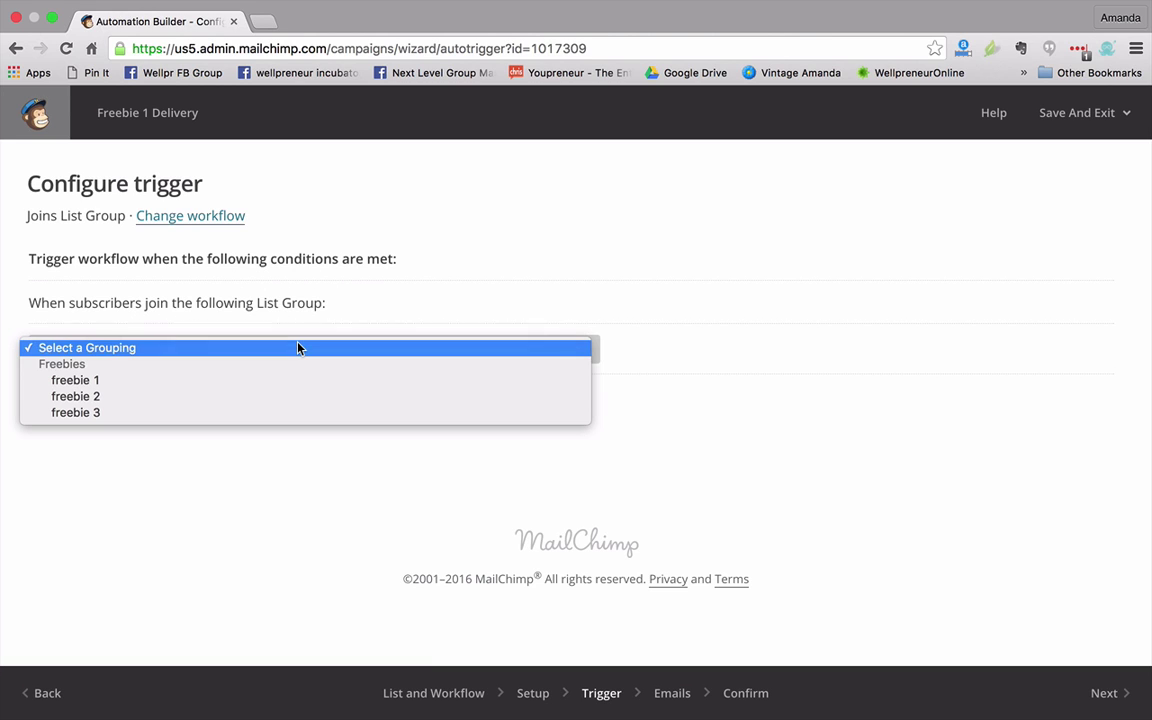
click(295, 386)
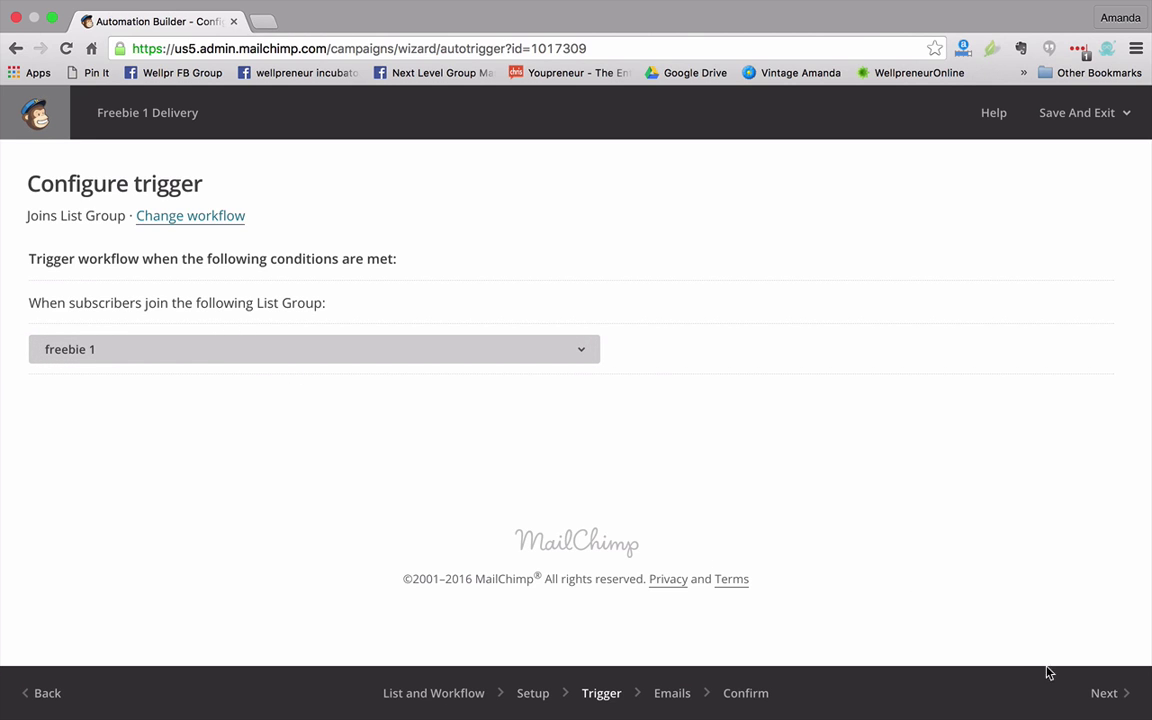
click(1105, 700)
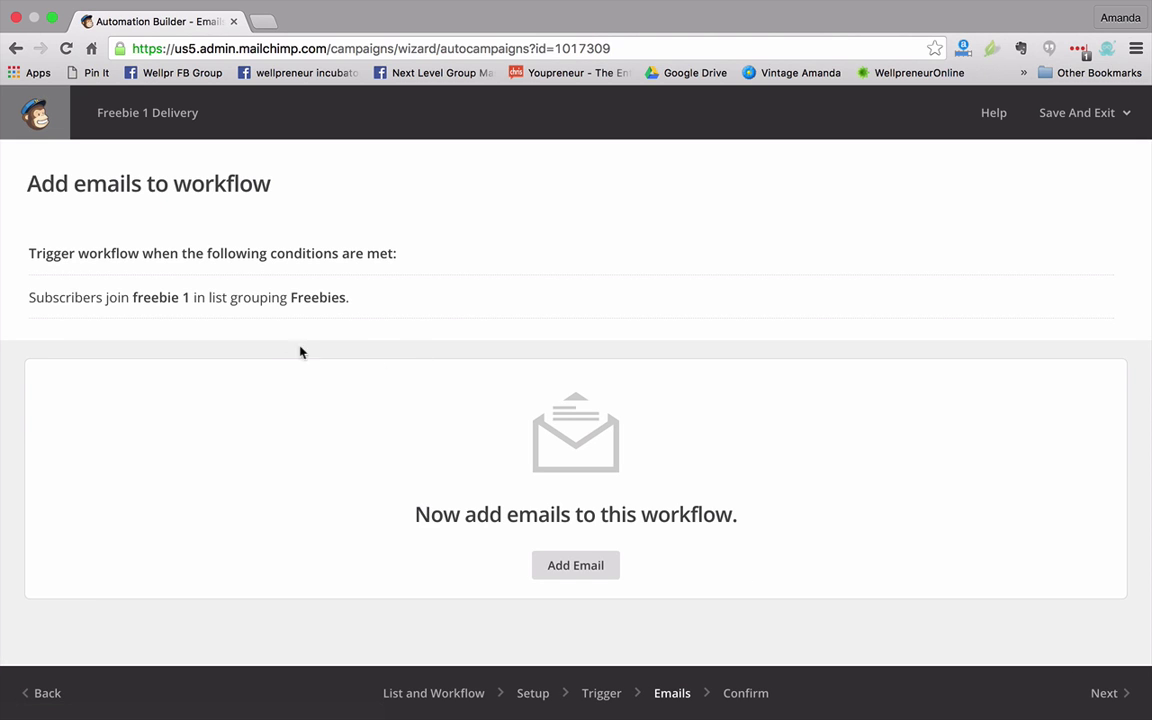
Add an email to the workflow and set it to send immediately after the workflow is triggered.
click(605, 566)
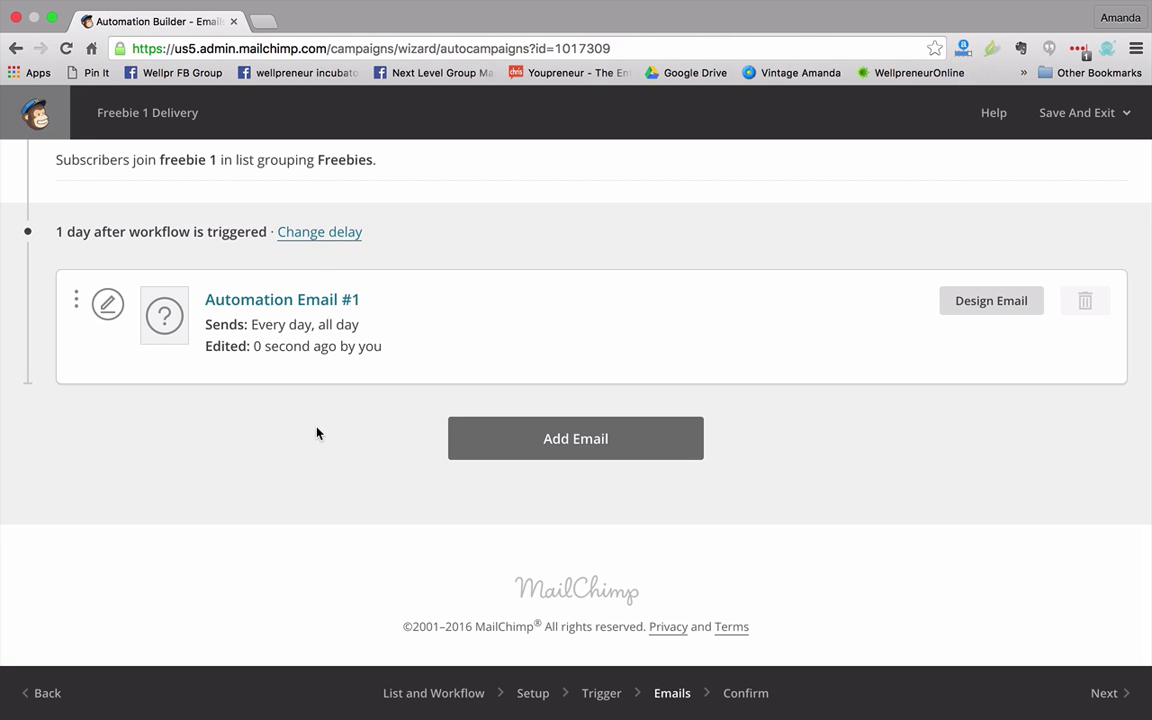
click(332, 234)
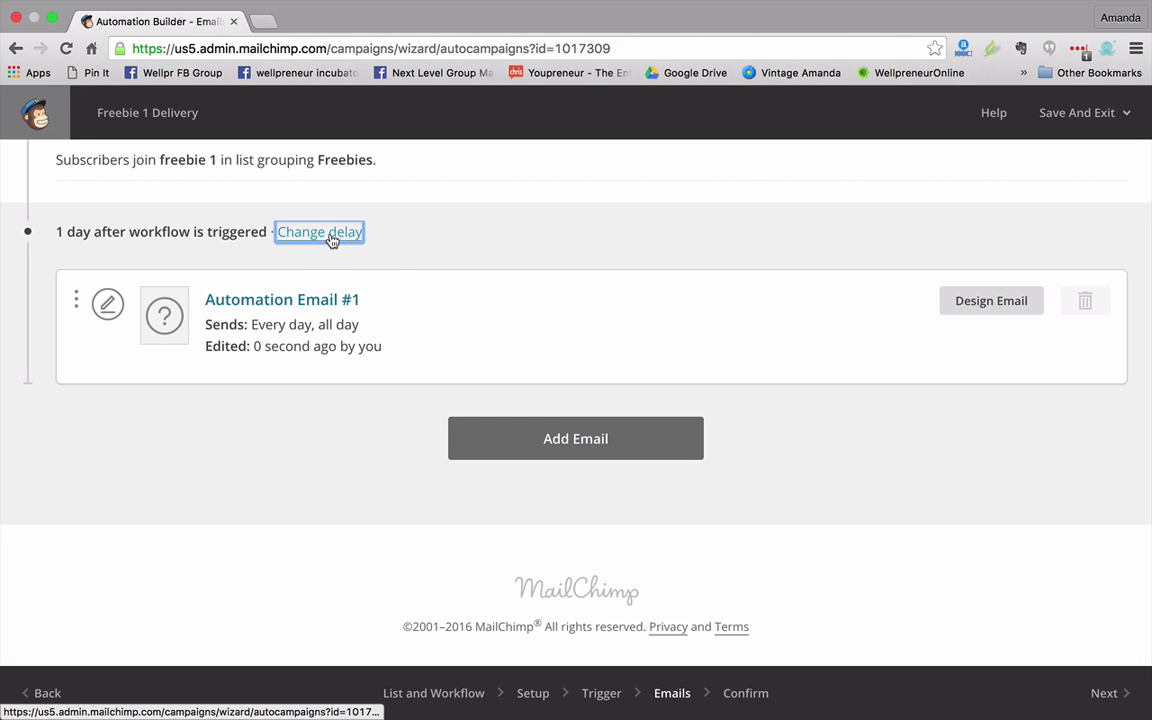
click(252, 246)
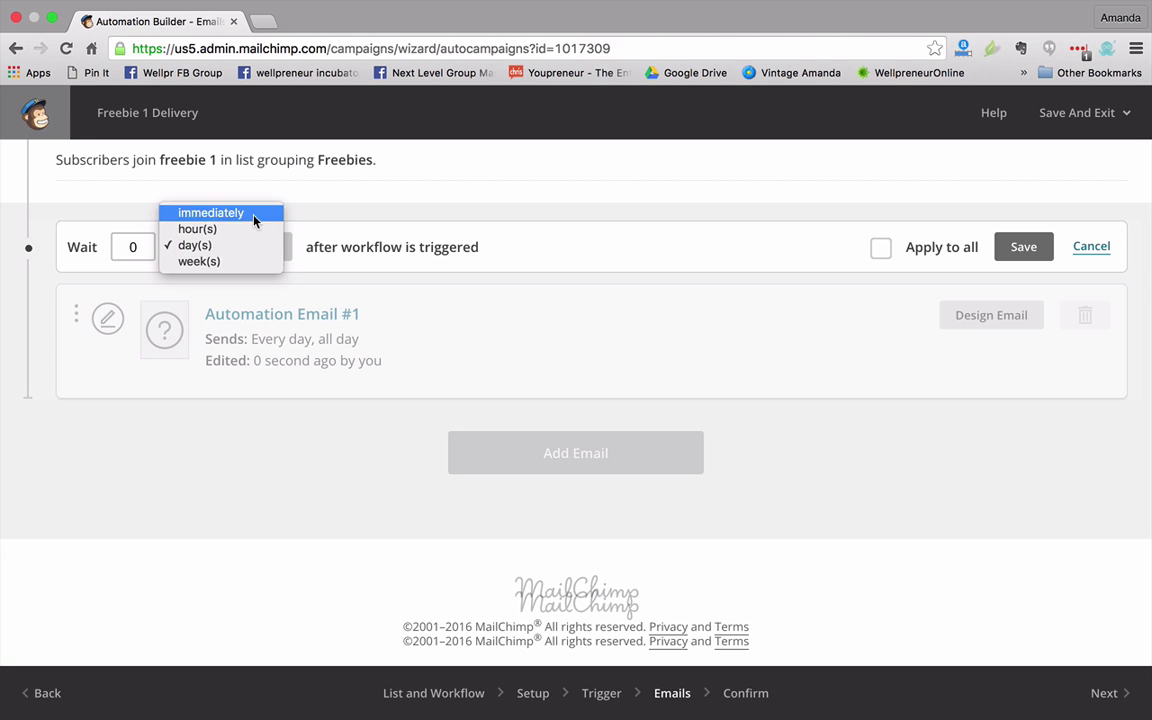
click(228, 212)
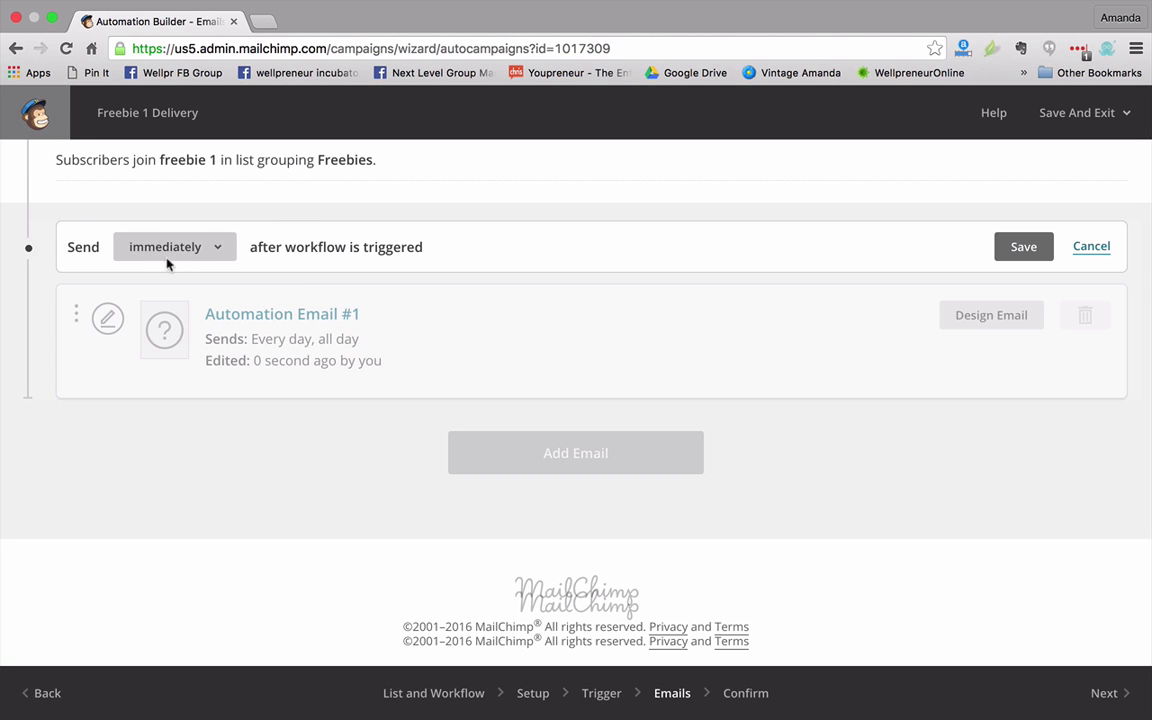
click(1010, 253)
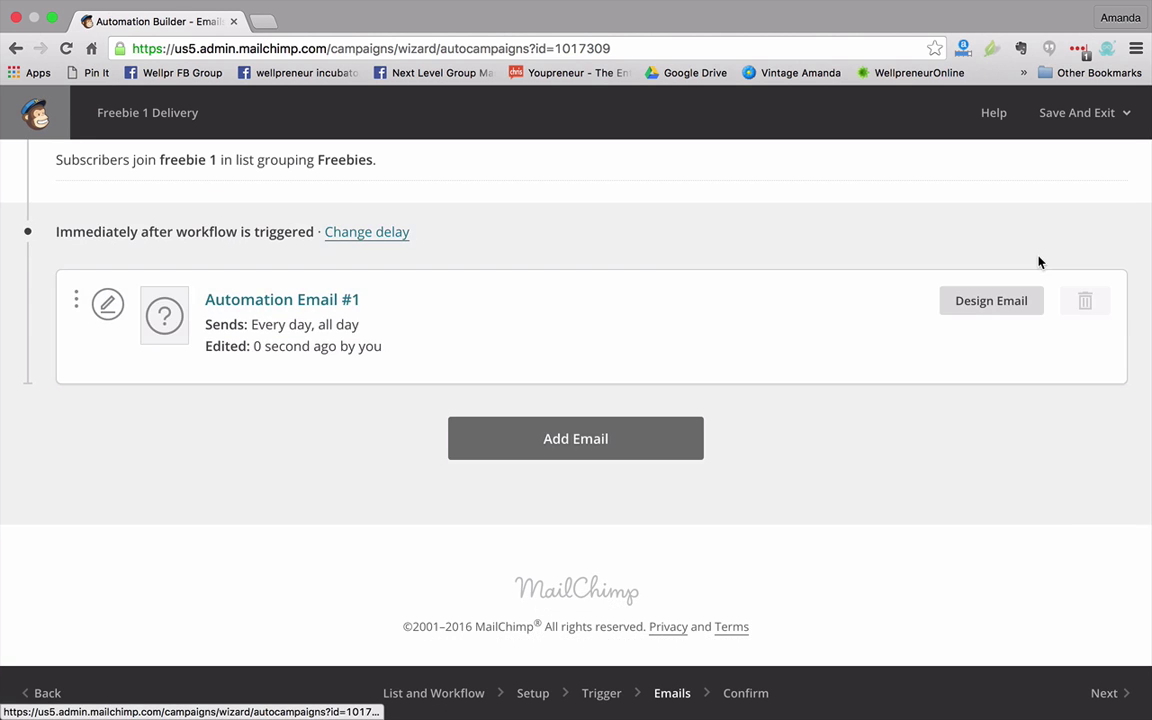
Name the email "Freebie 1 Delivery" with subject "You're in! Download your guide now." and apply the basic 1 Column template.
click(298, 304)
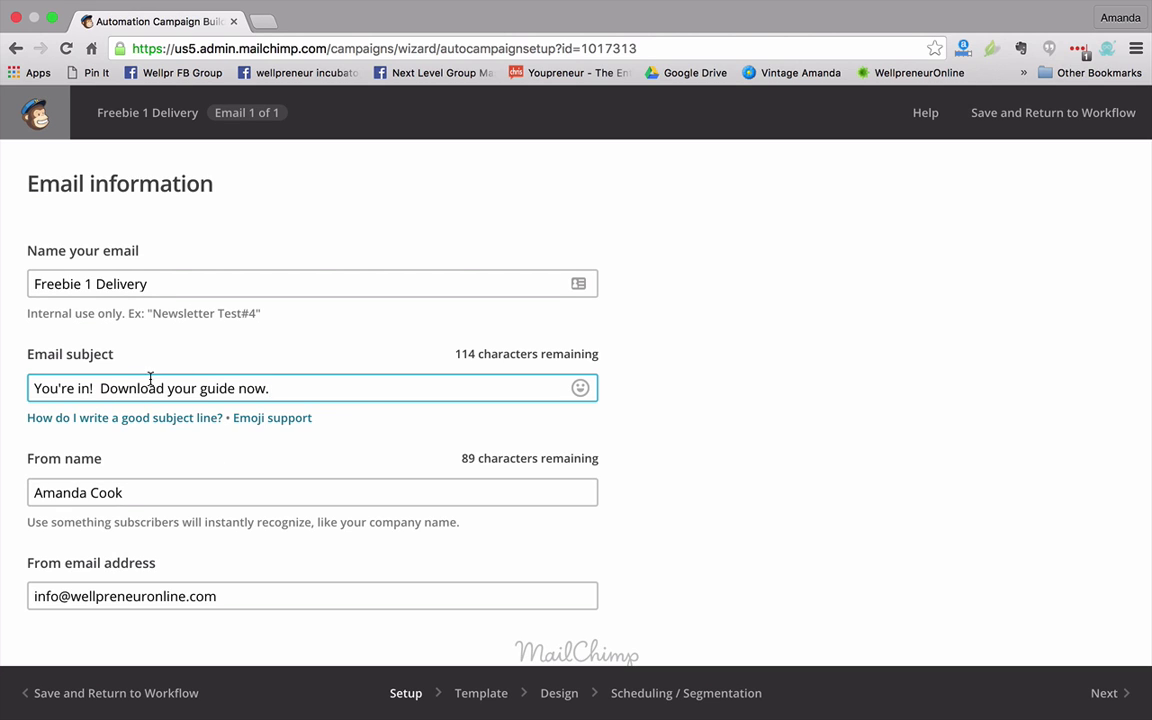
scroll(870, 540, down, 2)
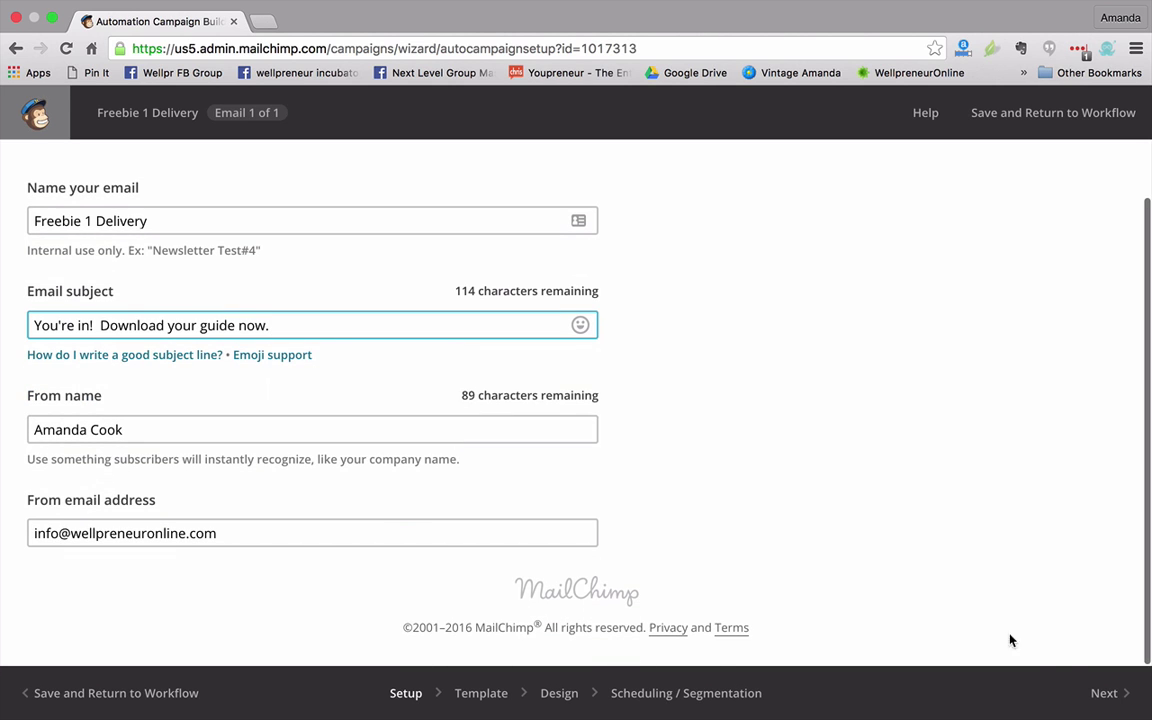
click(1104, 693)
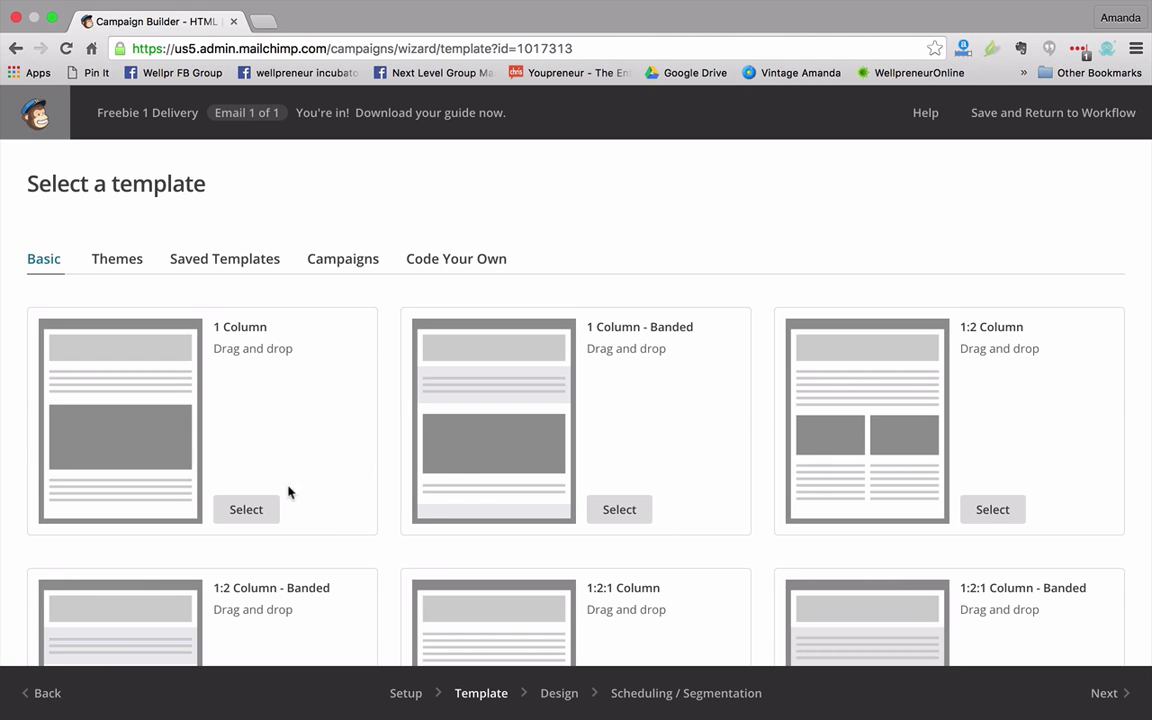
click(264, 510)
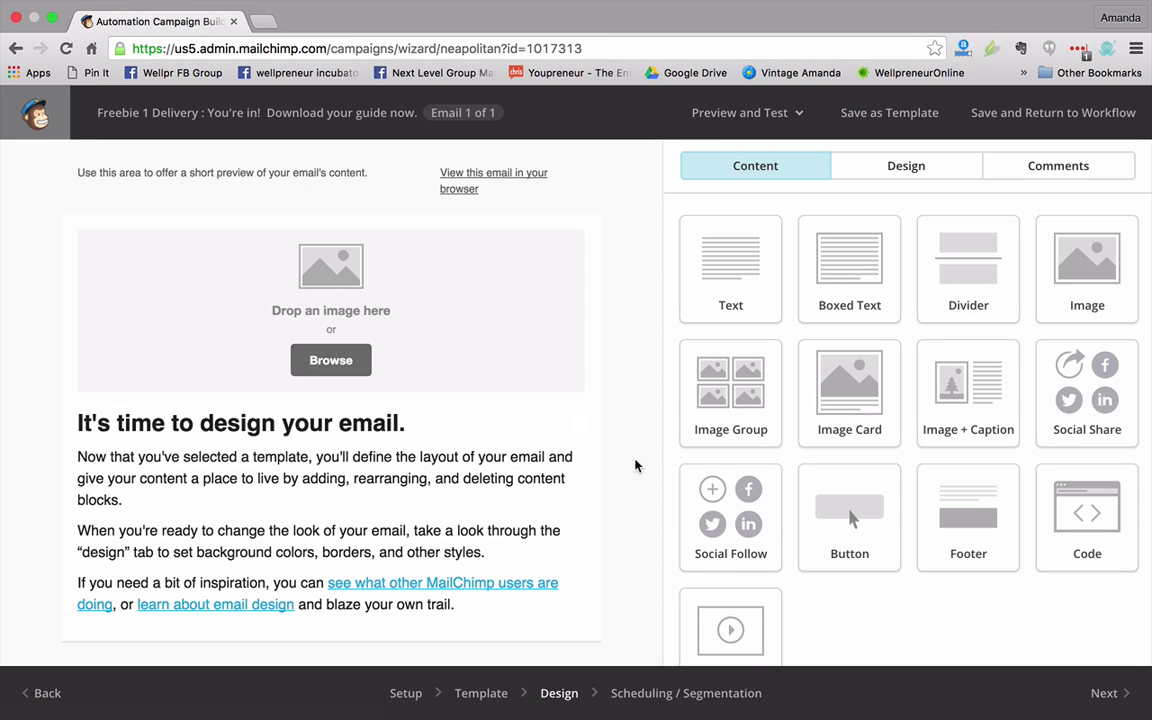
Delete the image block and replace the placeholder text with heading "You're in!" and the line "Here's the guide that you requested.".
click(576, 244)
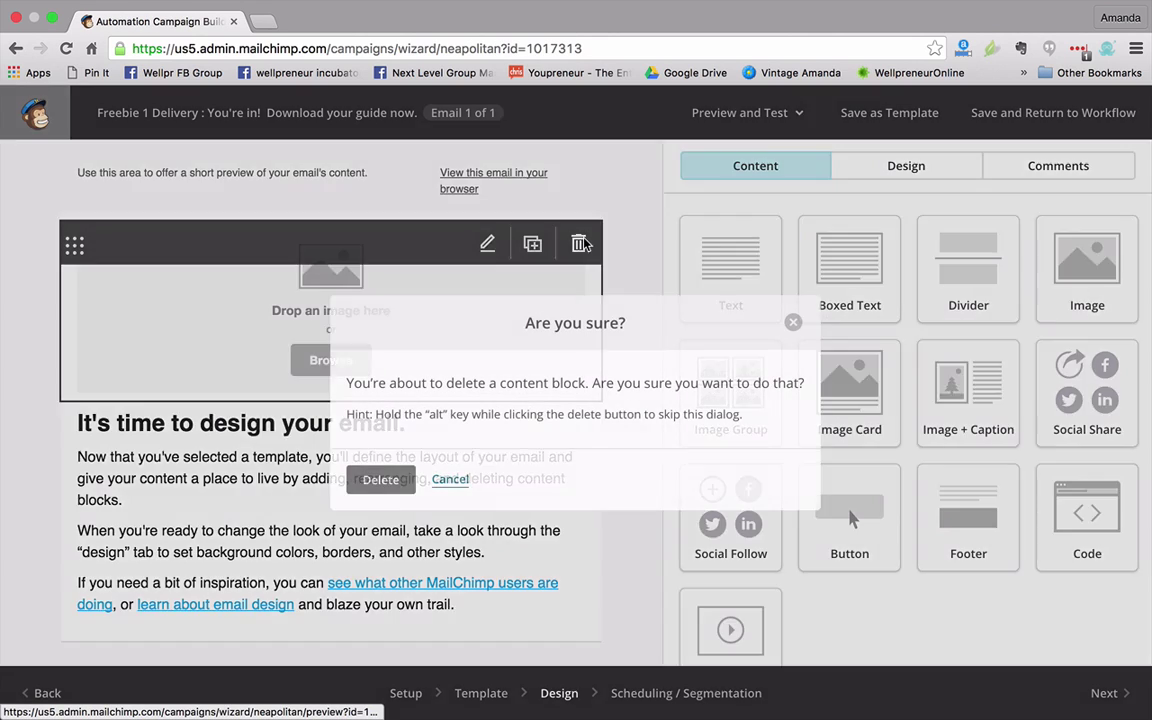
click(381, 479)
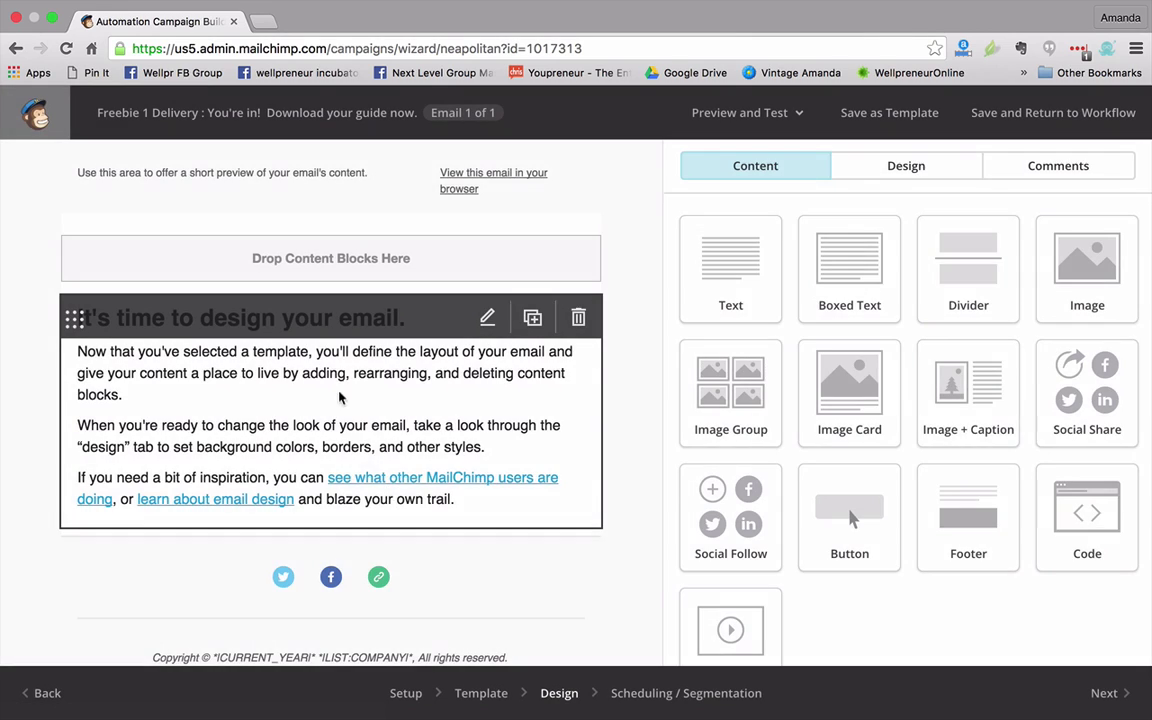
click(509, 370)
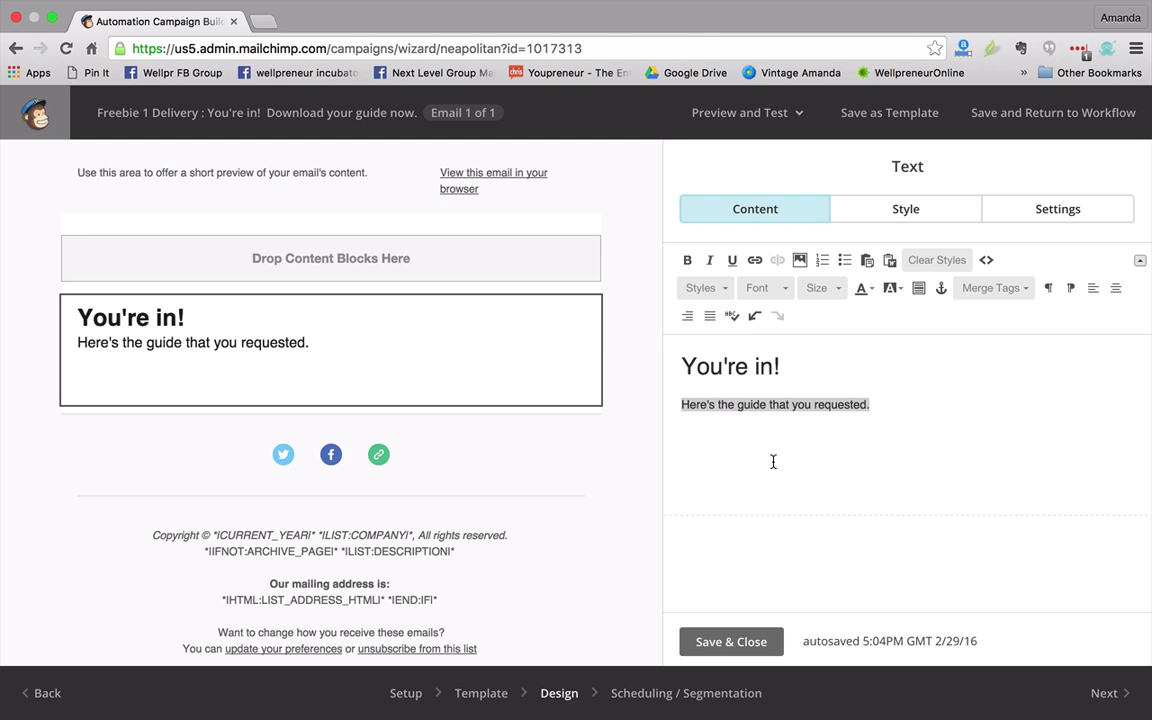
Link the line "Here's the guide that you requested." to the PDF file WellpreneurGuide_6StepsToStartYourBusiness and save the text block.
click(681, 404)
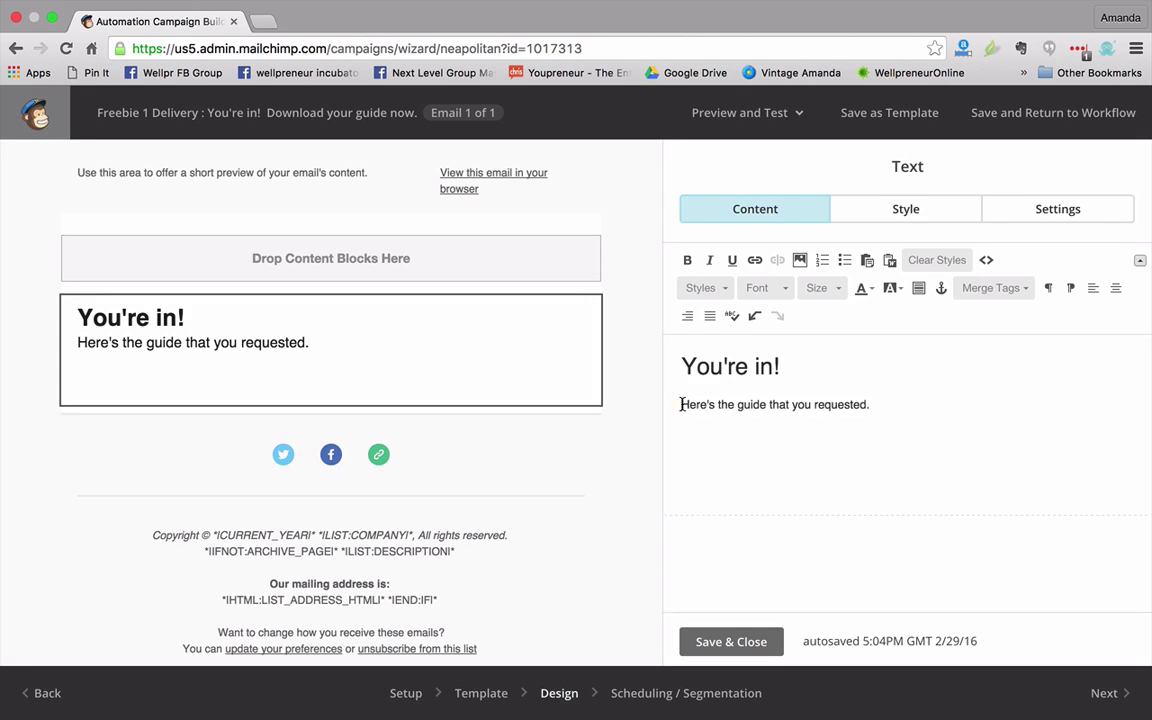
shift+click(879, 404)
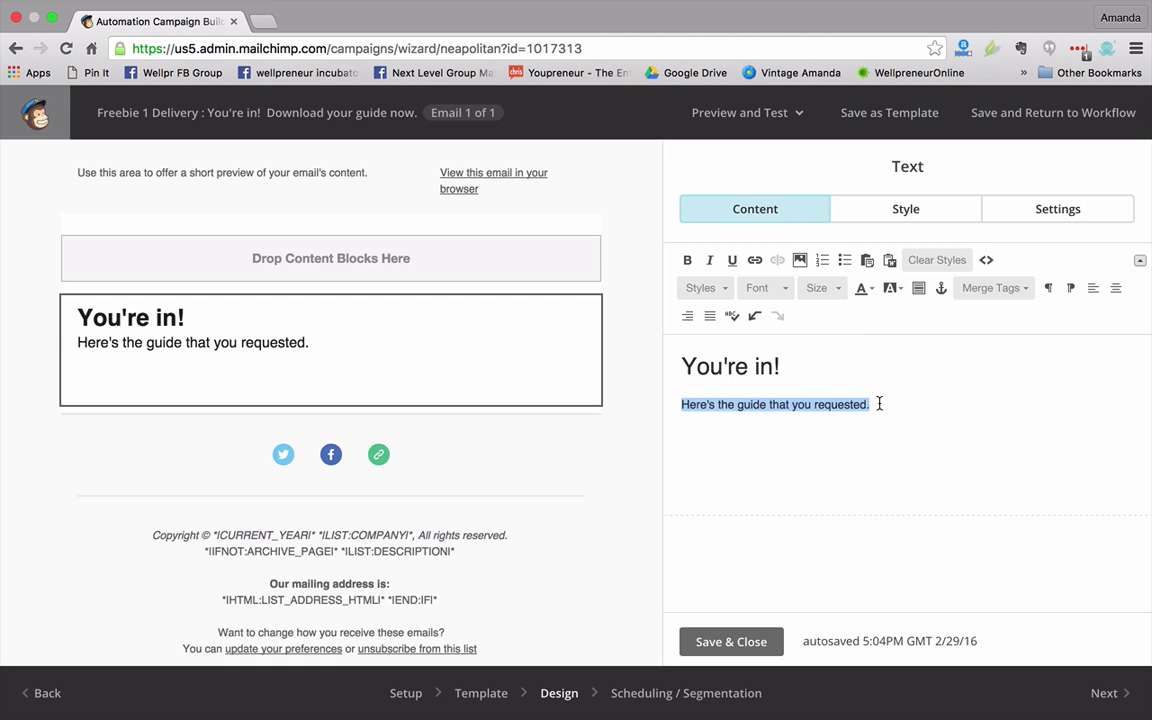
click(755, 260)
click(472, 368)
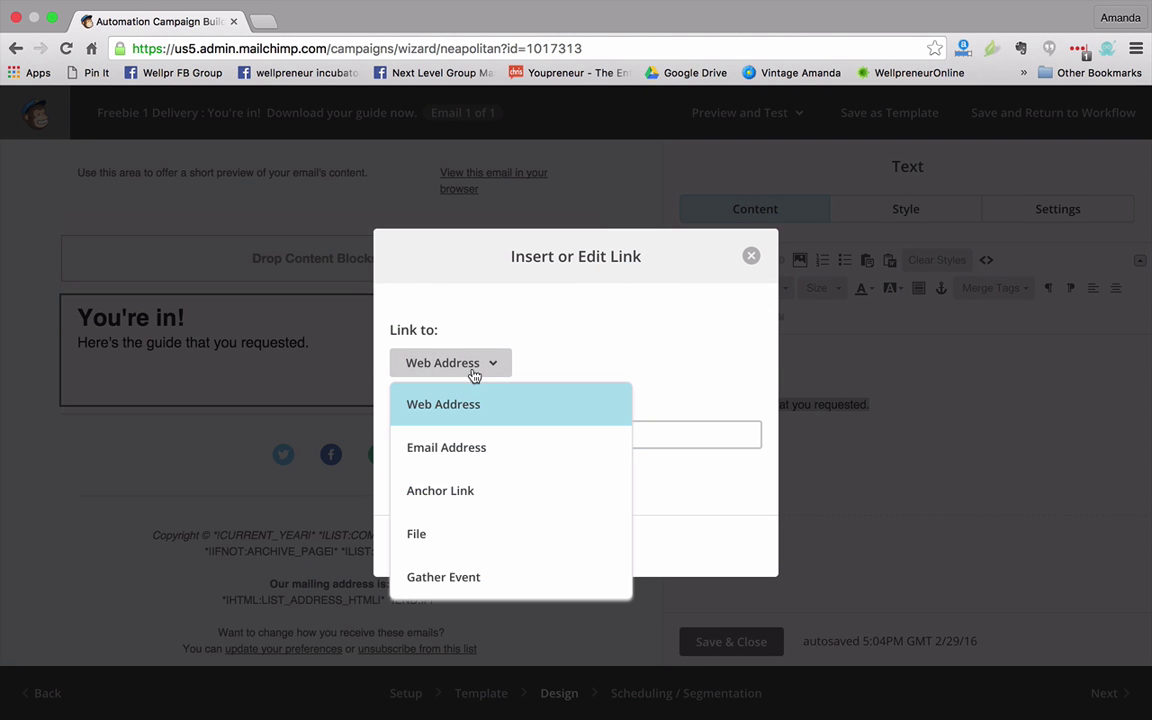
click(465, 548)
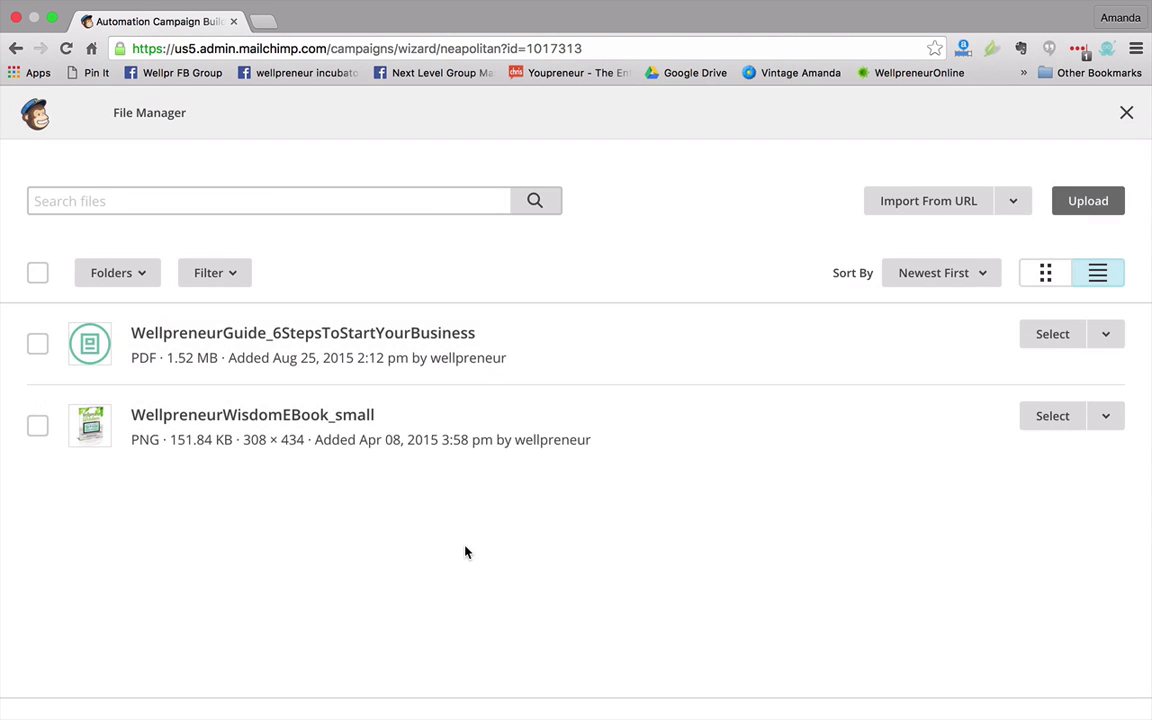
click(37, 350)
click(1072, 210)
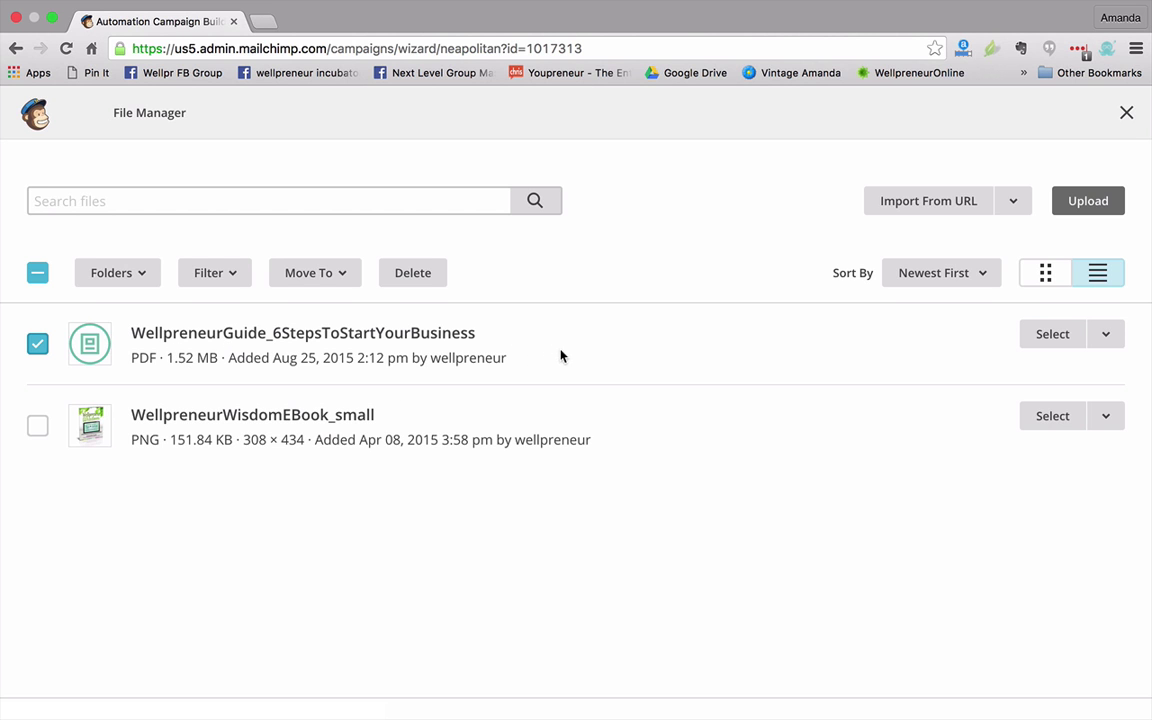
click(1050, 340)
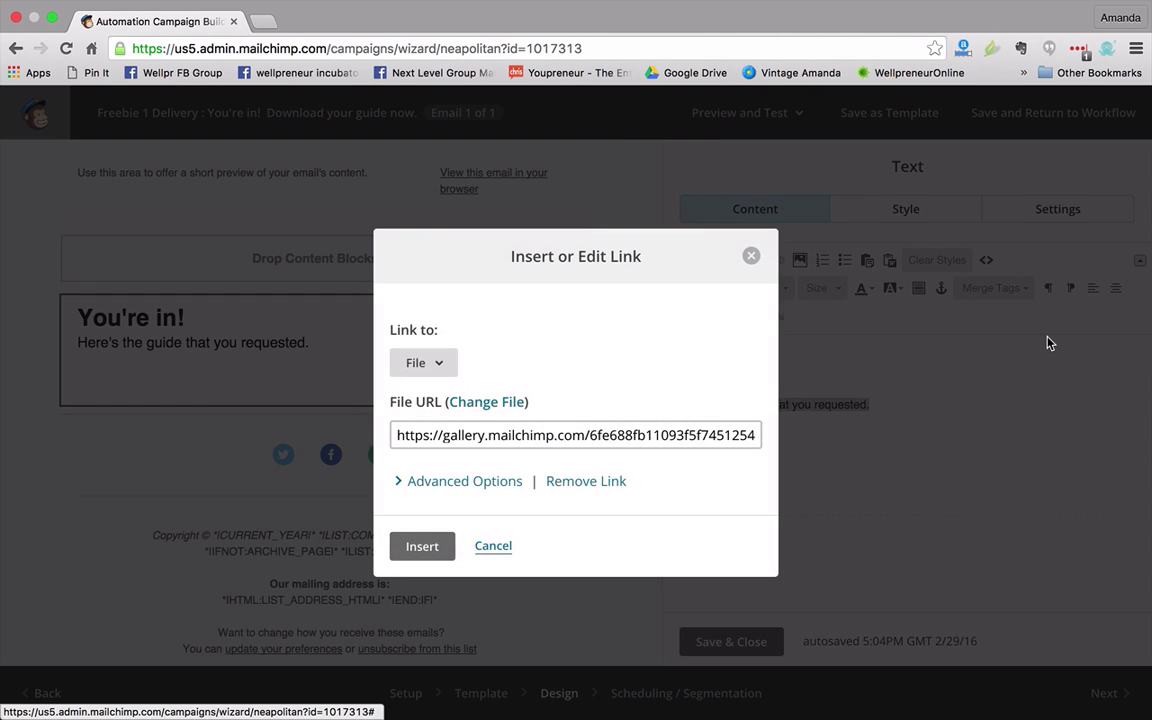
click(435, 541)
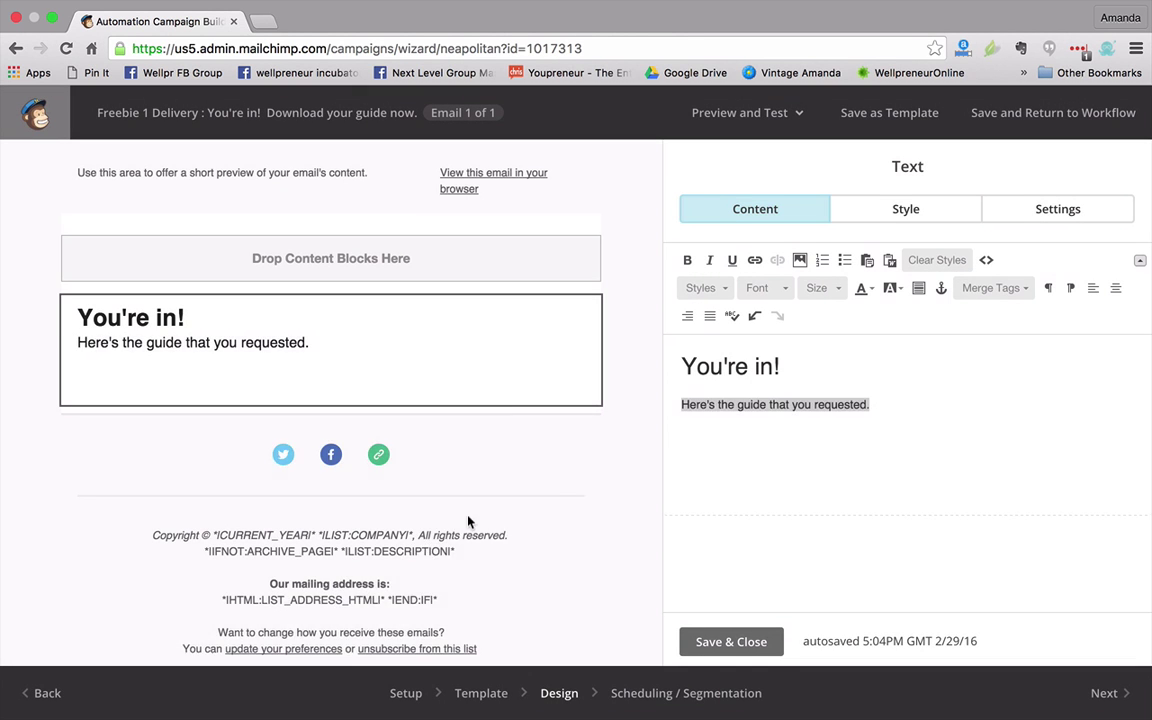
click(749, 441)
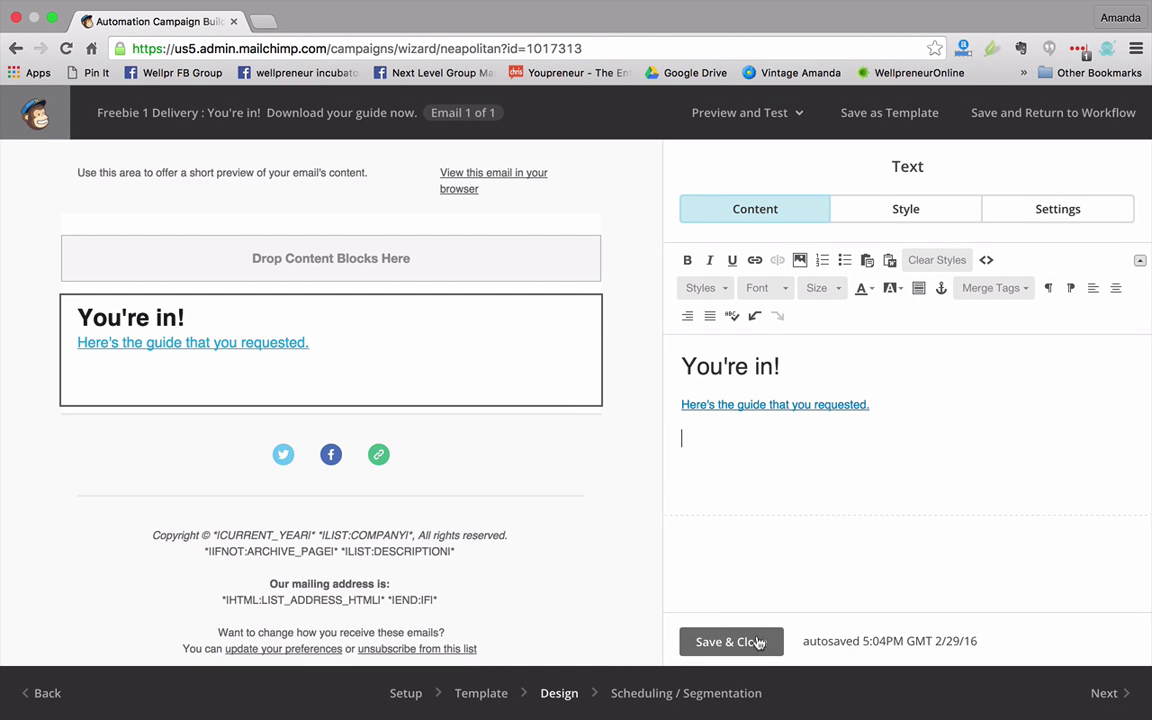
click(702, 641)
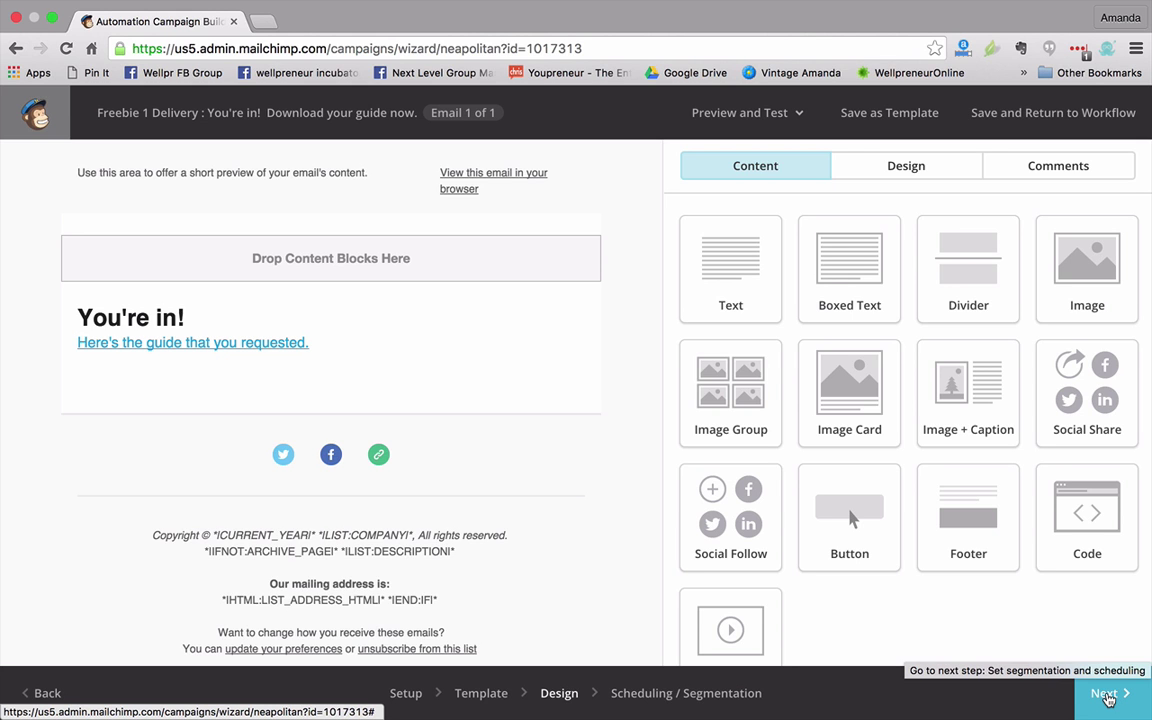
Continue to scheduling, review the day and time options, and save the email with sending every day as soon as possible.
click(1108, 698)
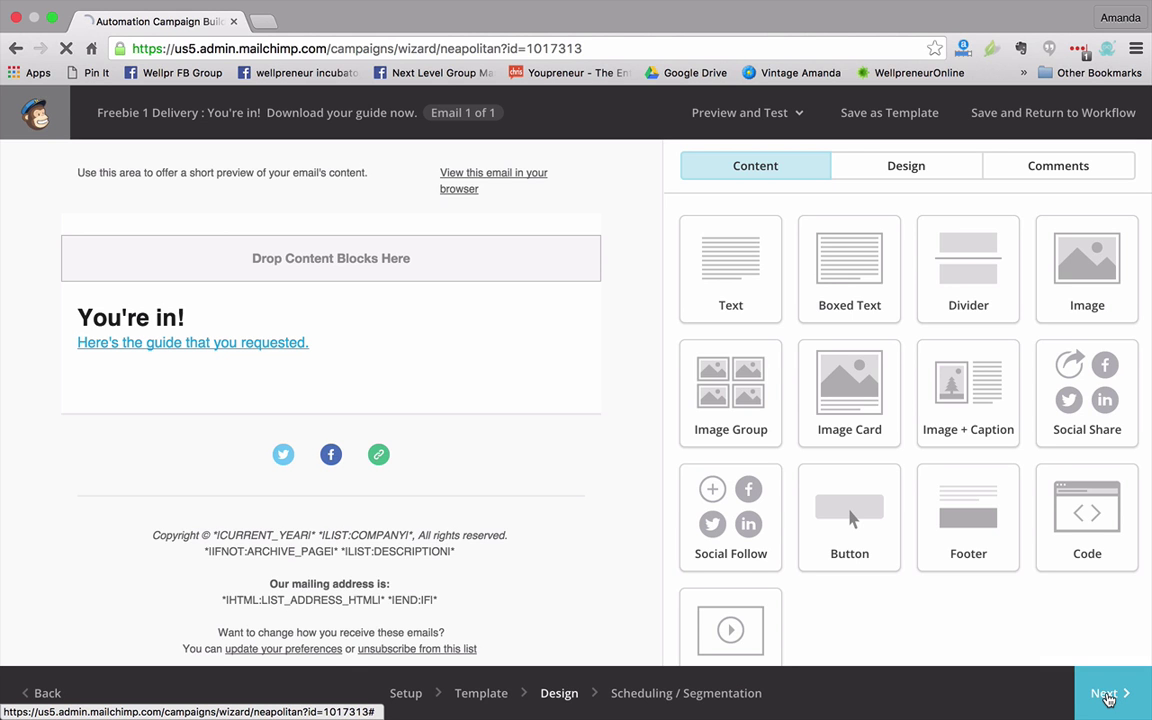
click(137, 276)
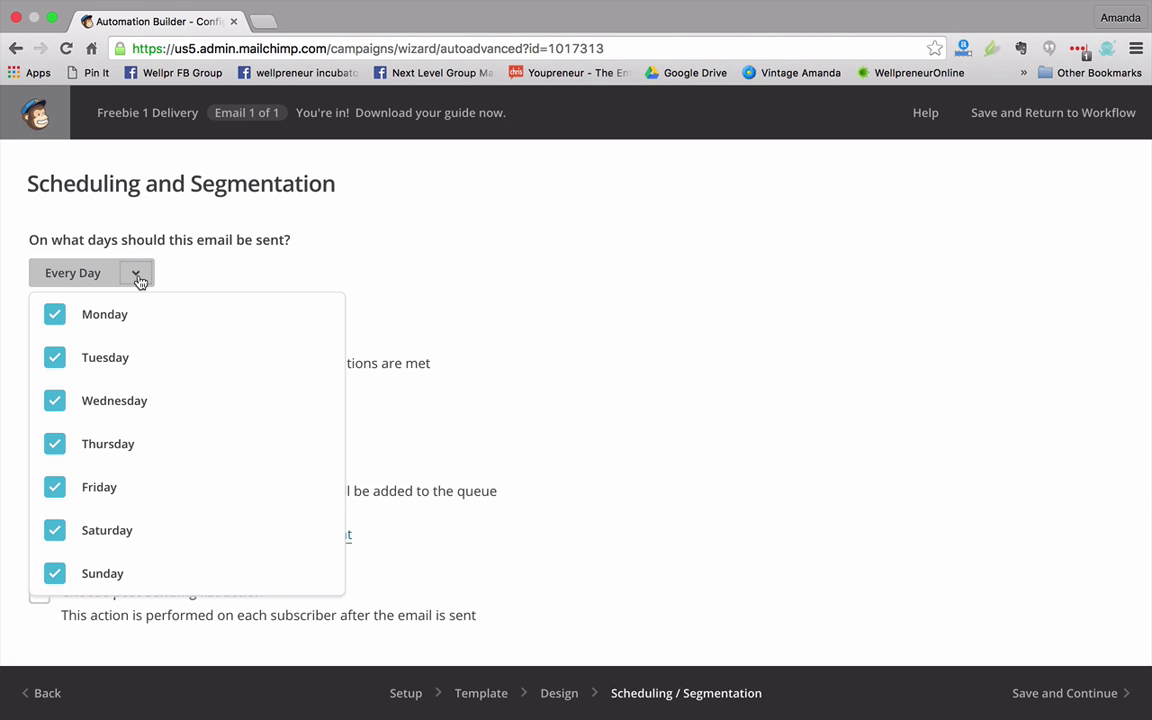
click(215, 263)
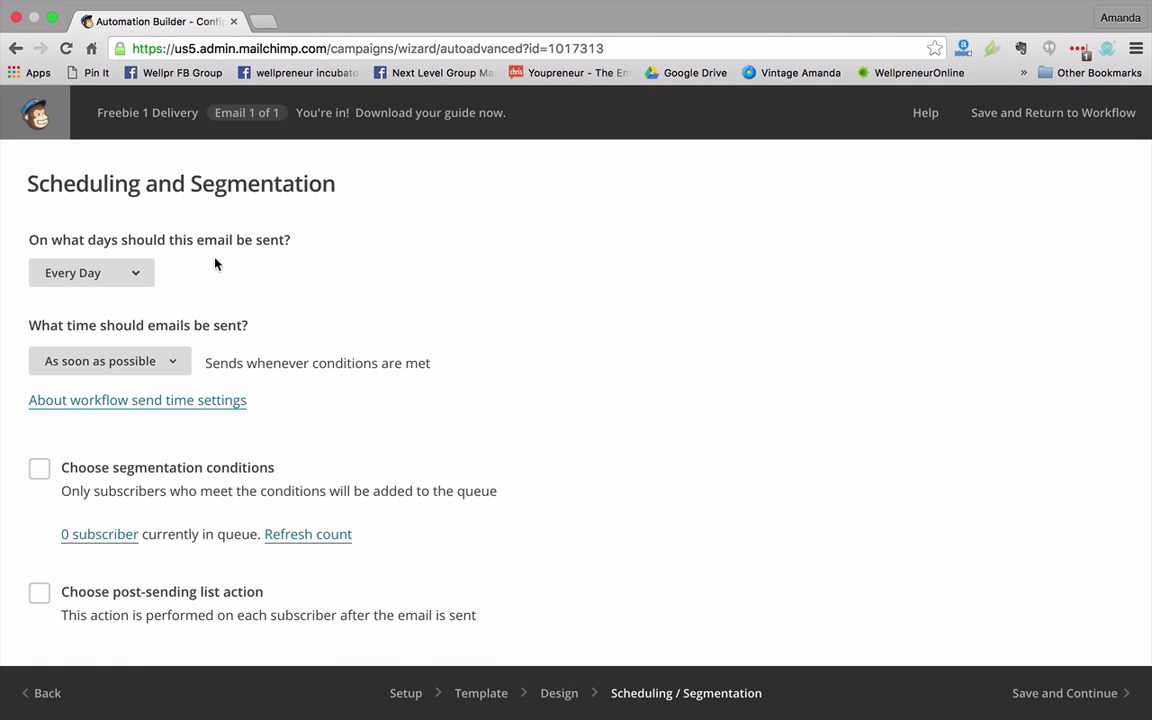
click(165, 362)
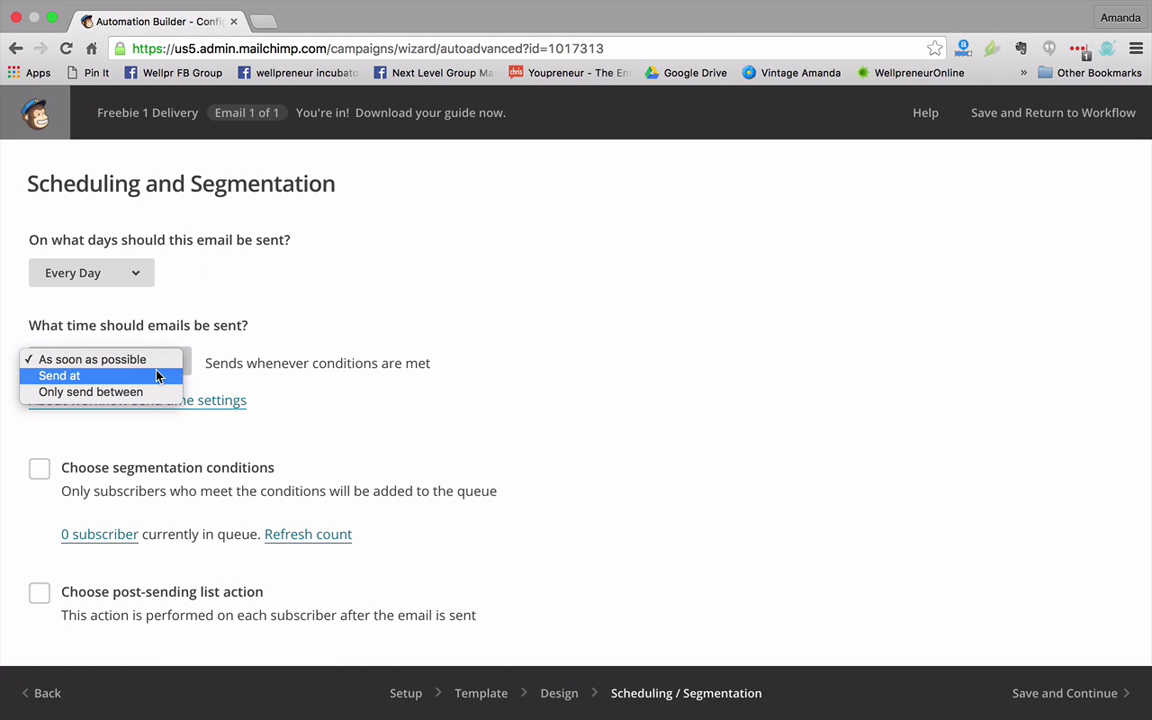
click(216, 325)
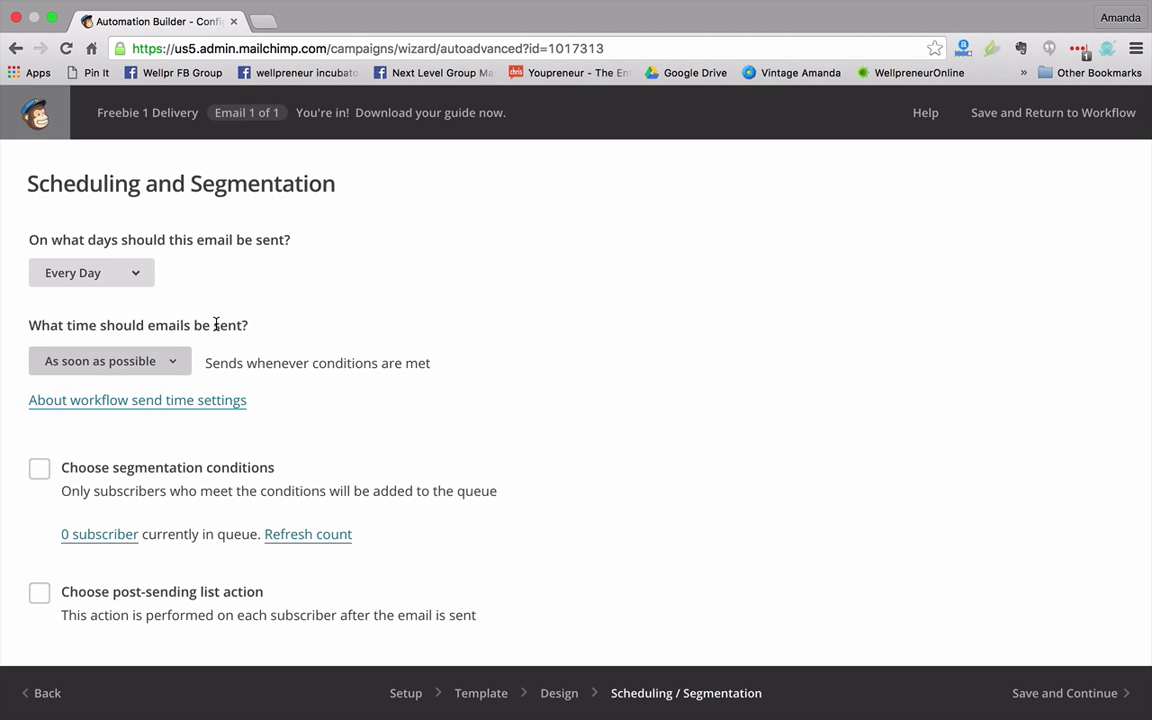
scroll(216, 325, down, 1)
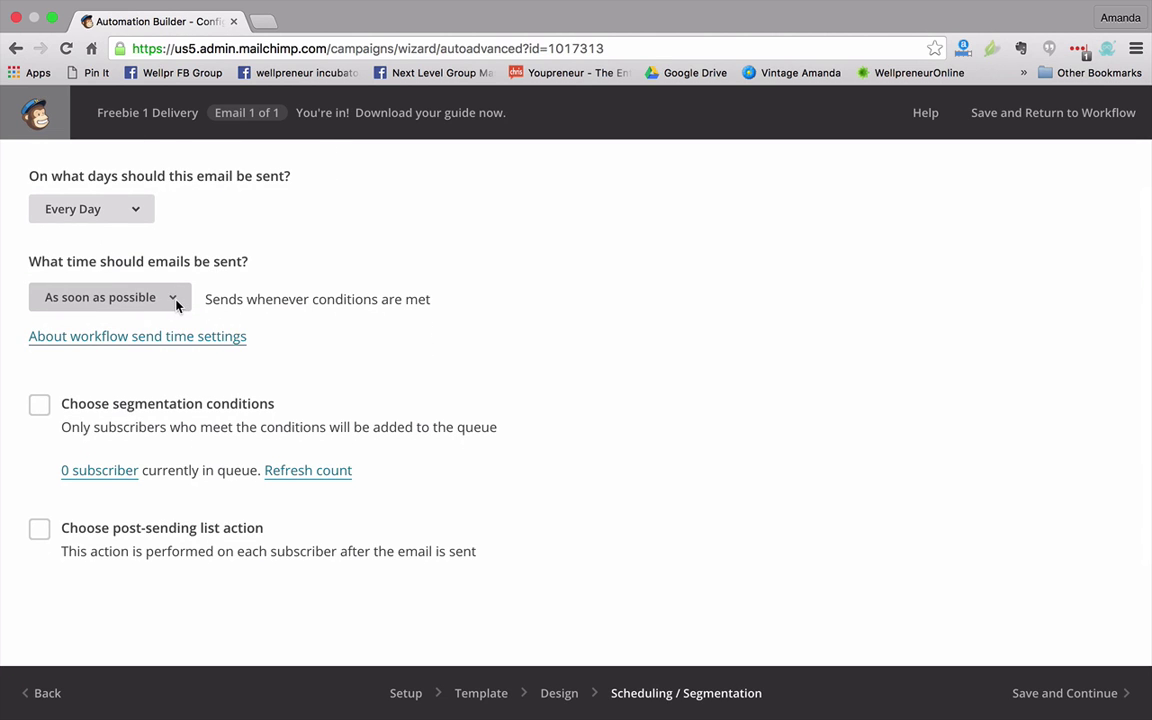
click(1066, 700)
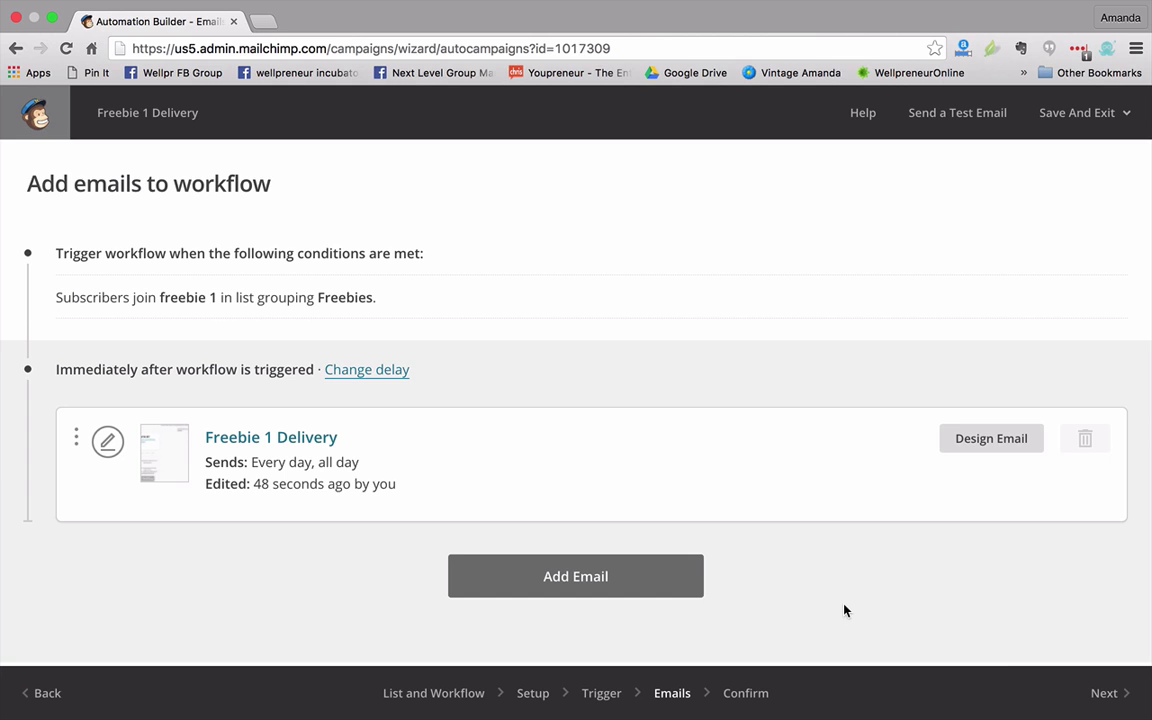
Continue to the workflow review and start the Freebie 1 Delivery automation workflow, confirming the start.
click(1104, 693)
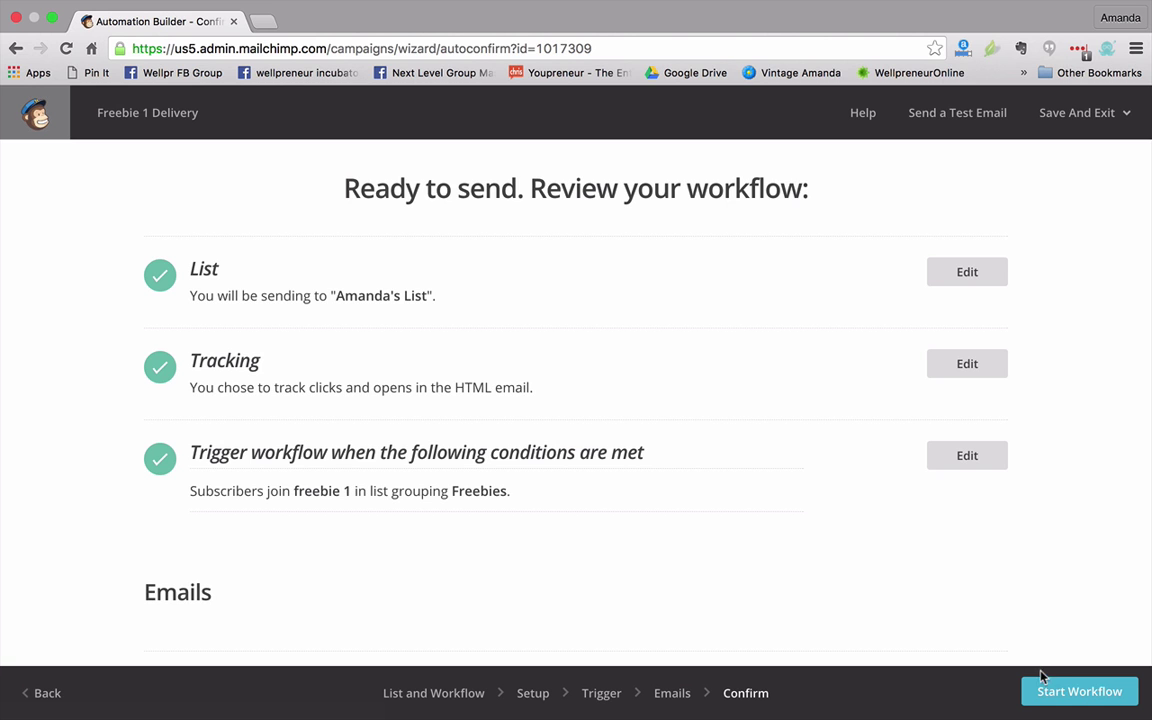
click(1062, 695)
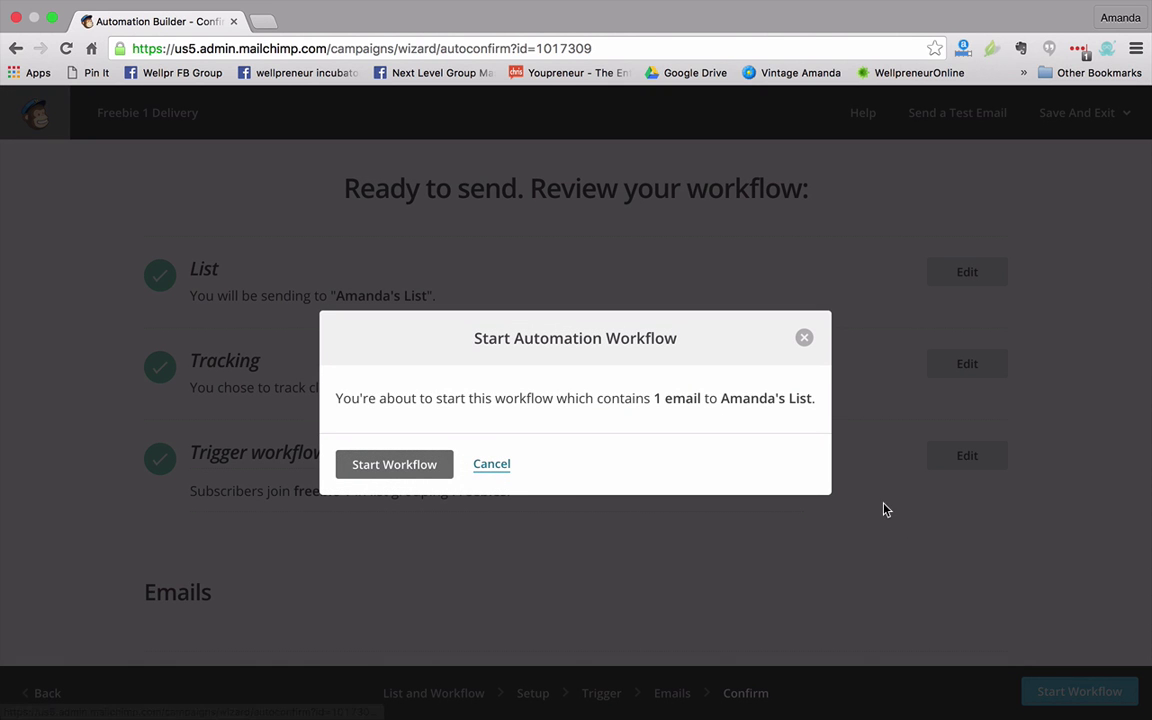
click(405, 468)
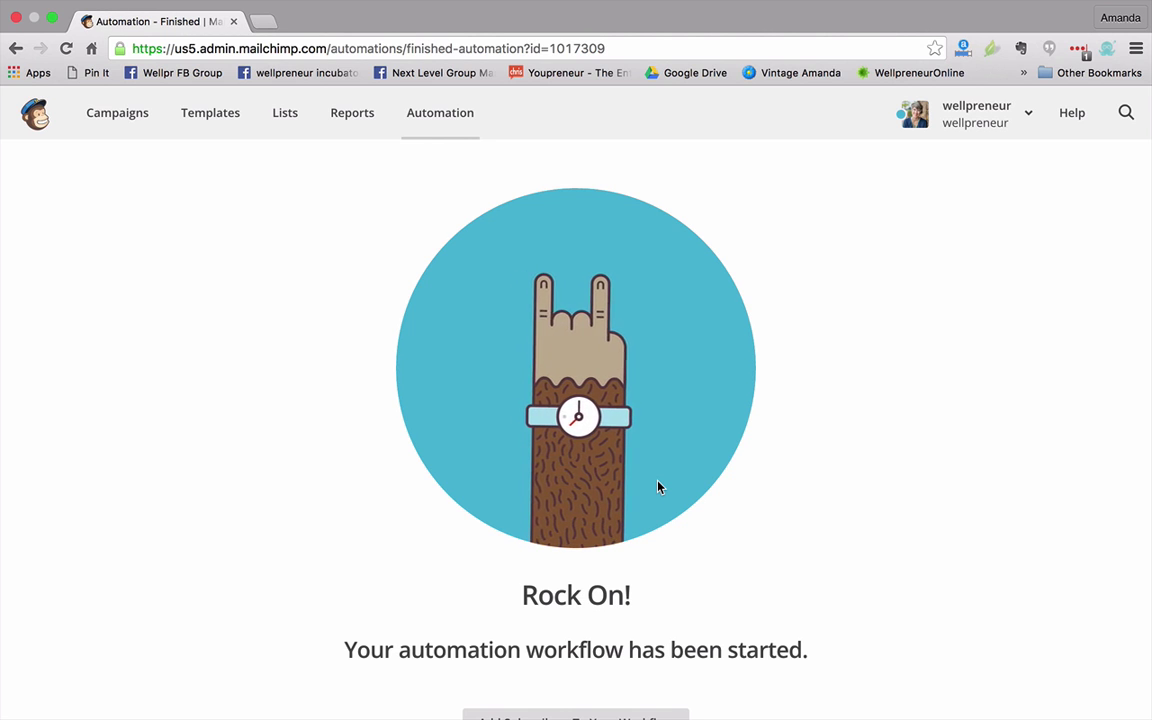
scroll(658, 487, down, 1)
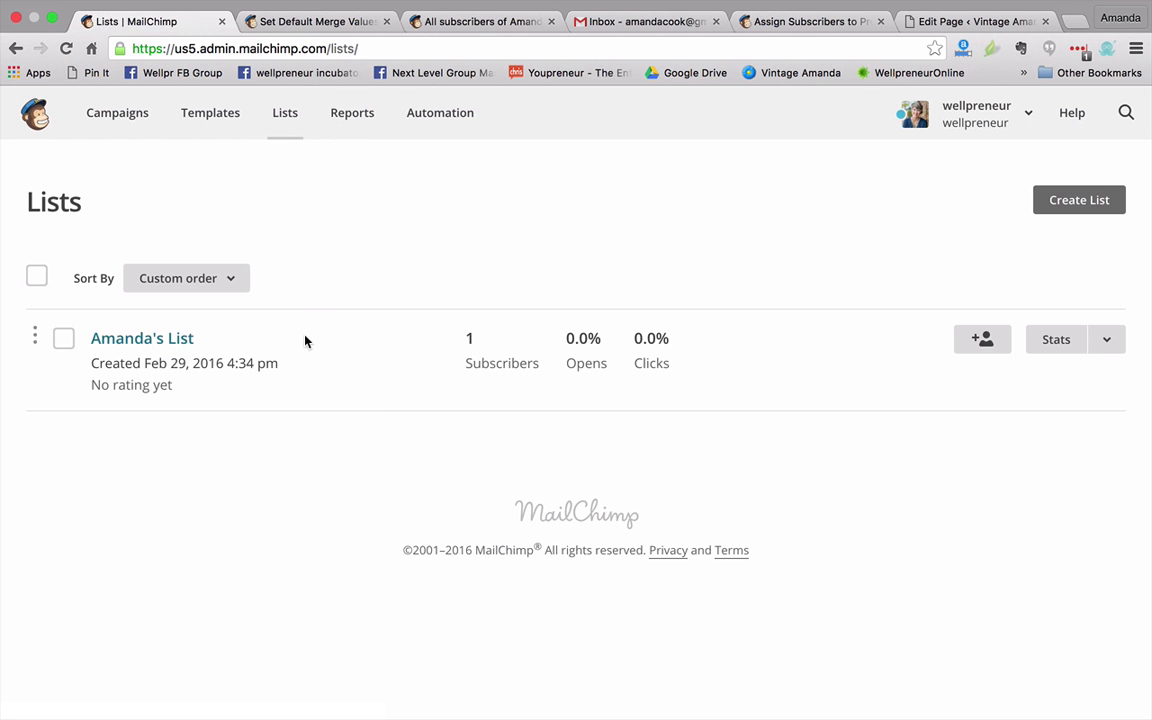
Open the list's classic embedded signup form and keep its interest group fields shown.
click(1116, 342)
click(1016, 441)
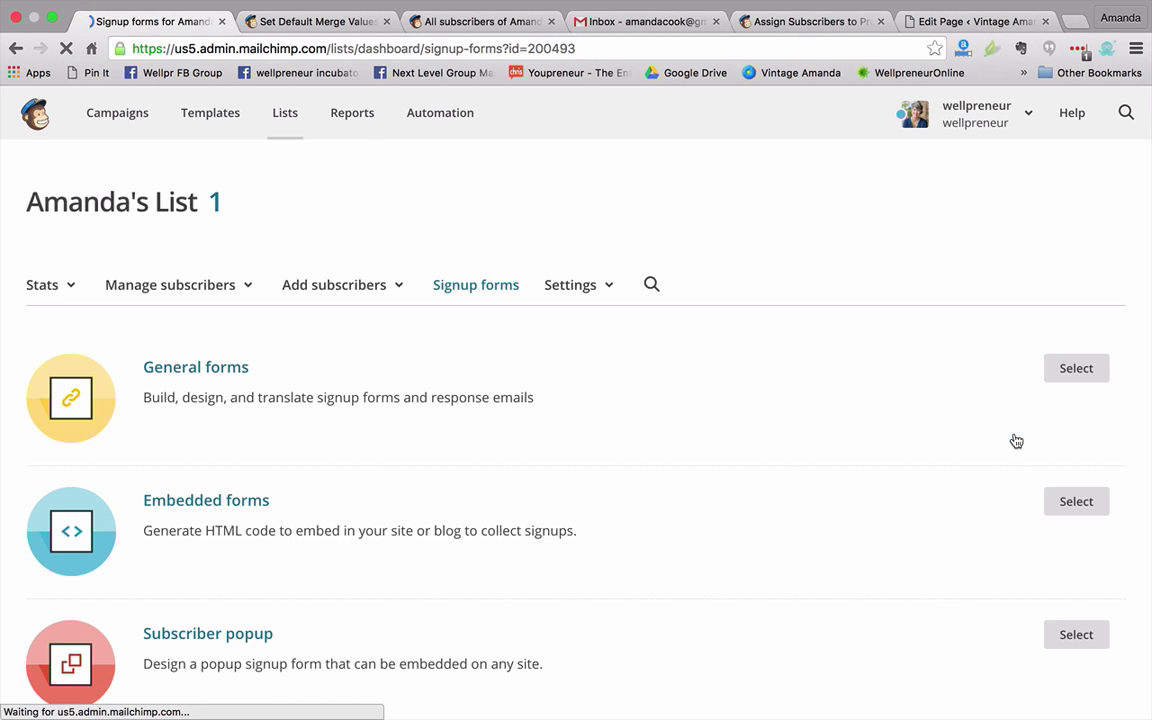
click(1062, 510)
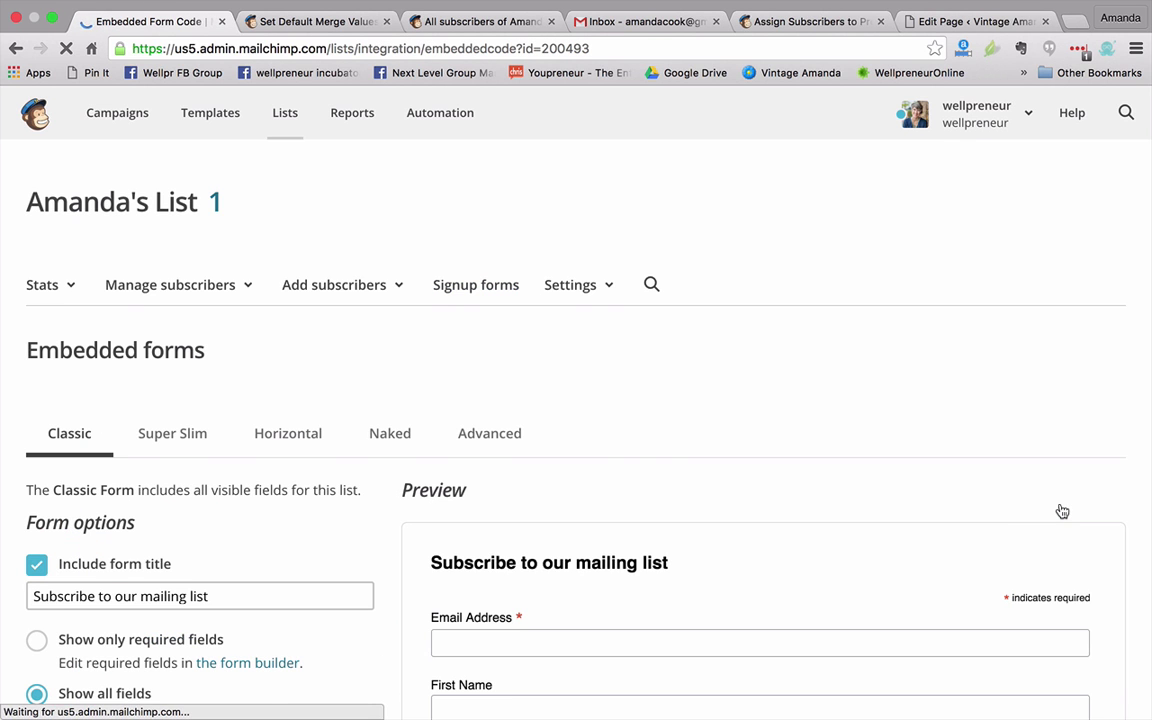
scroll(606, 441, down, 5)
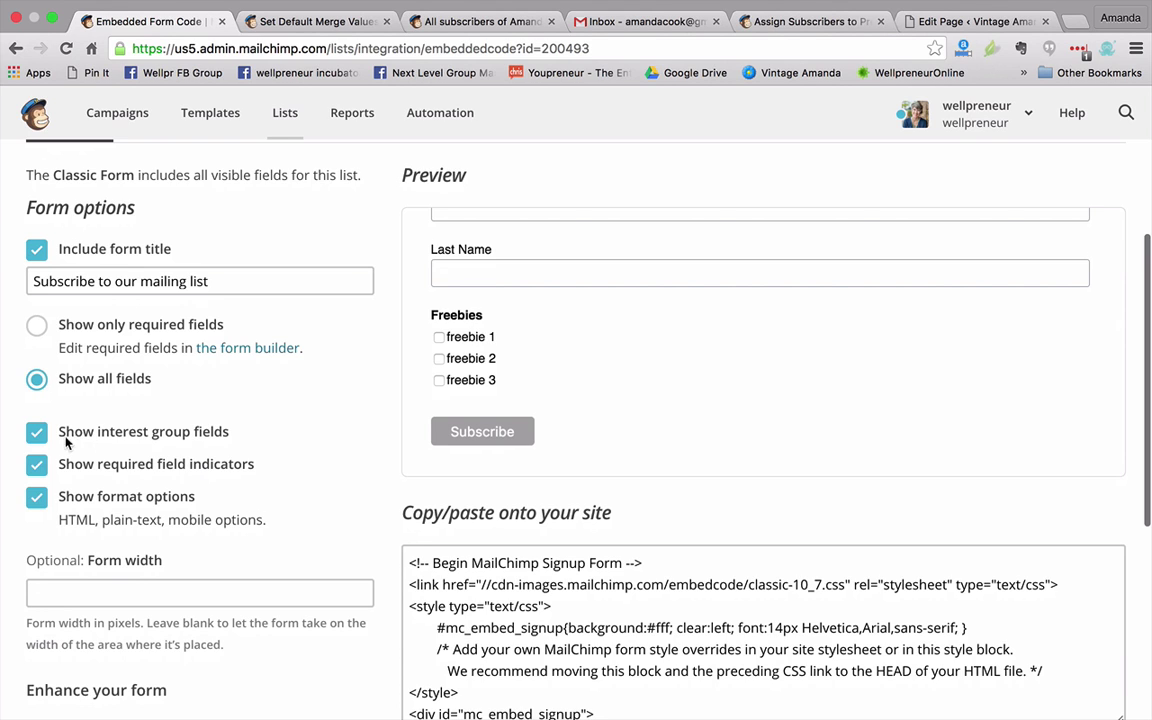
click(33, 440)
click(33, 440)
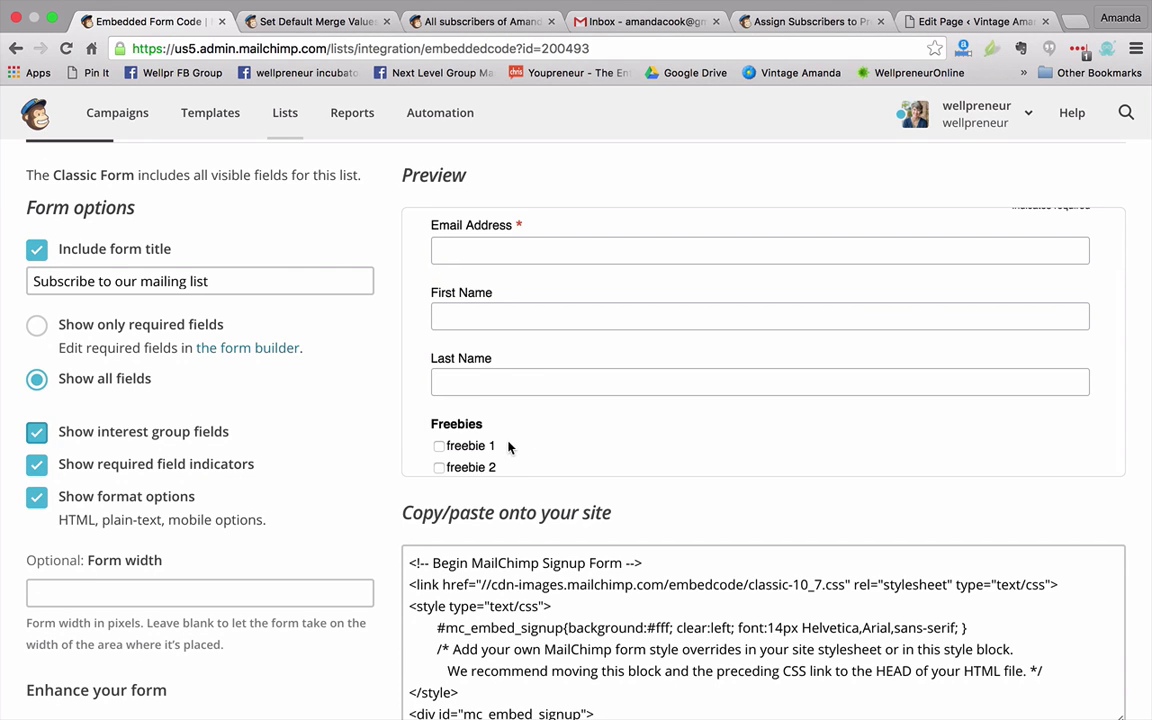
scroll(508, 447, down, 3)
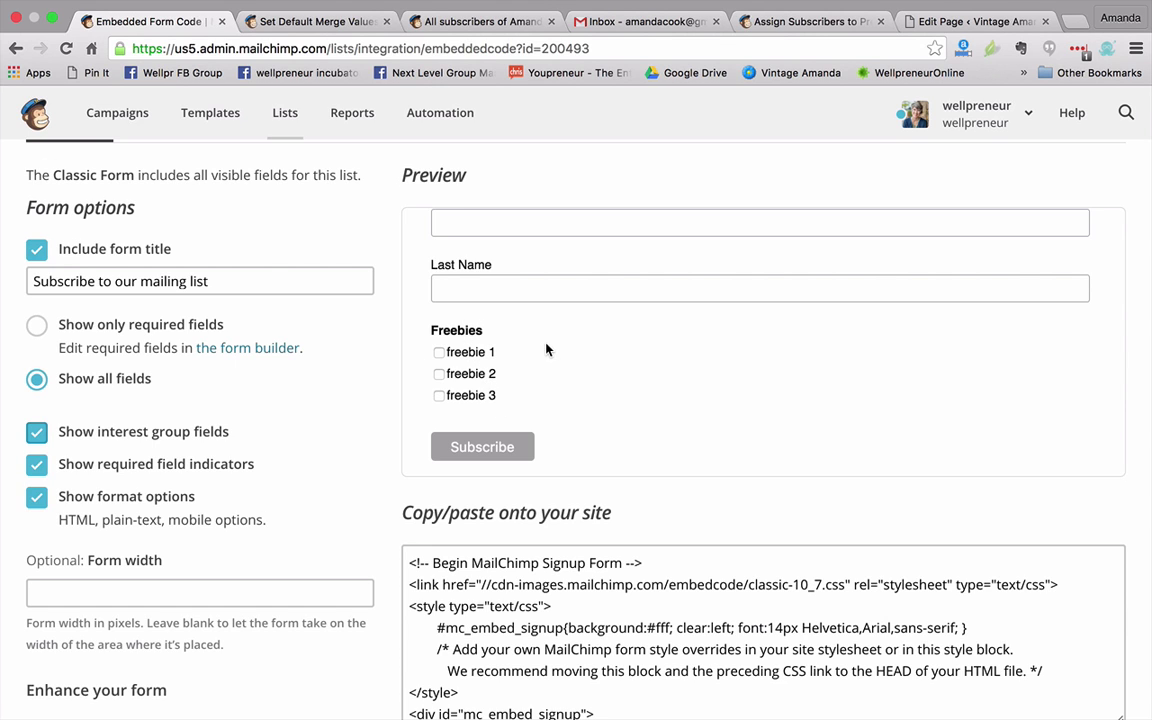
scroll(376, 535, down, 3)
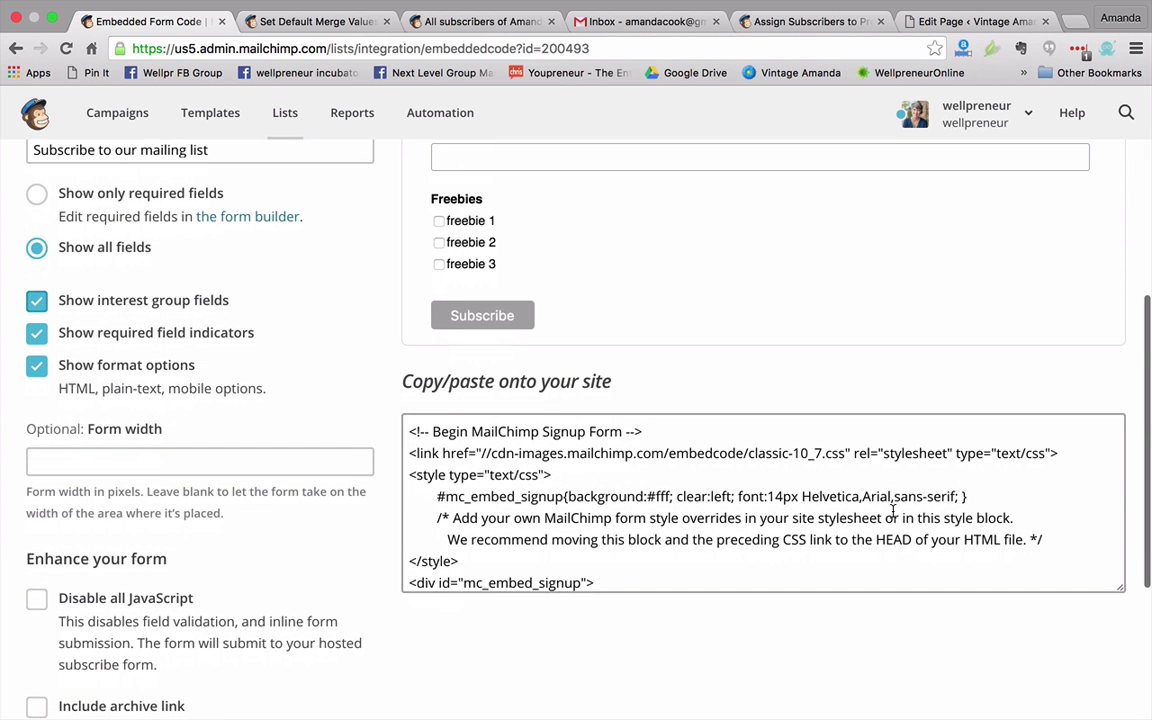
Enlarge the embed code box and add style="display:none" to the Freebies group's opening div tag.
drag(1118, 593, 1118, 718)
scroll(906, 645, down, 5)
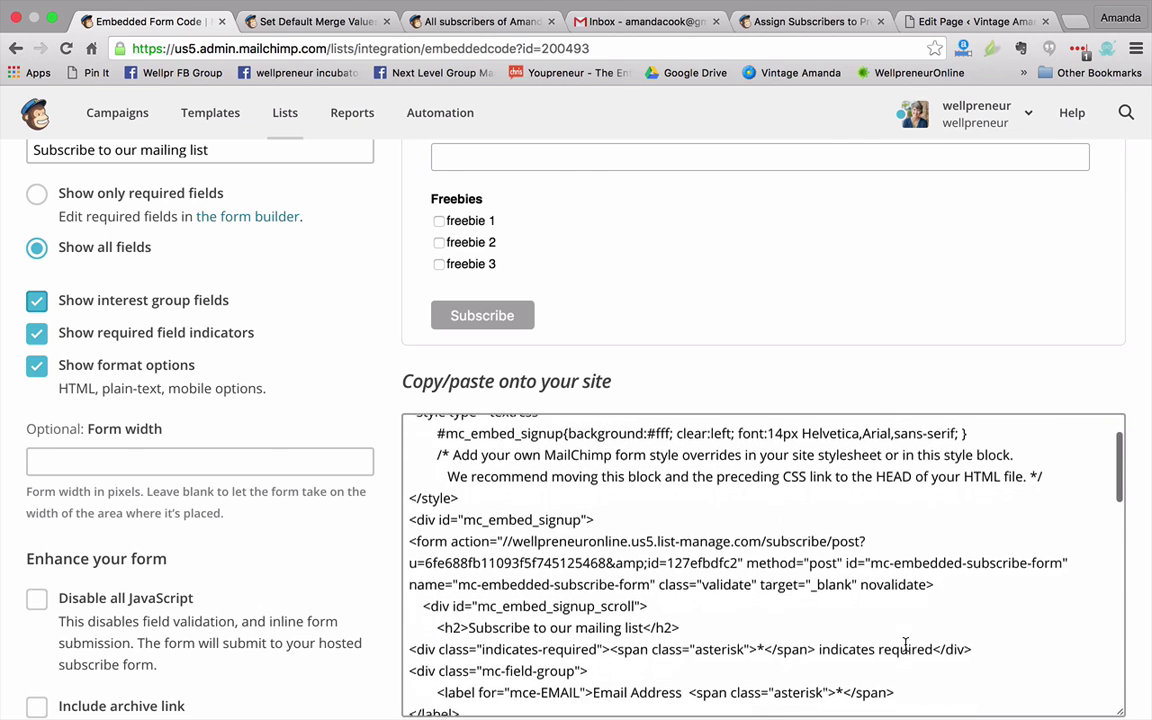
scroll(906, 645, down, 5)
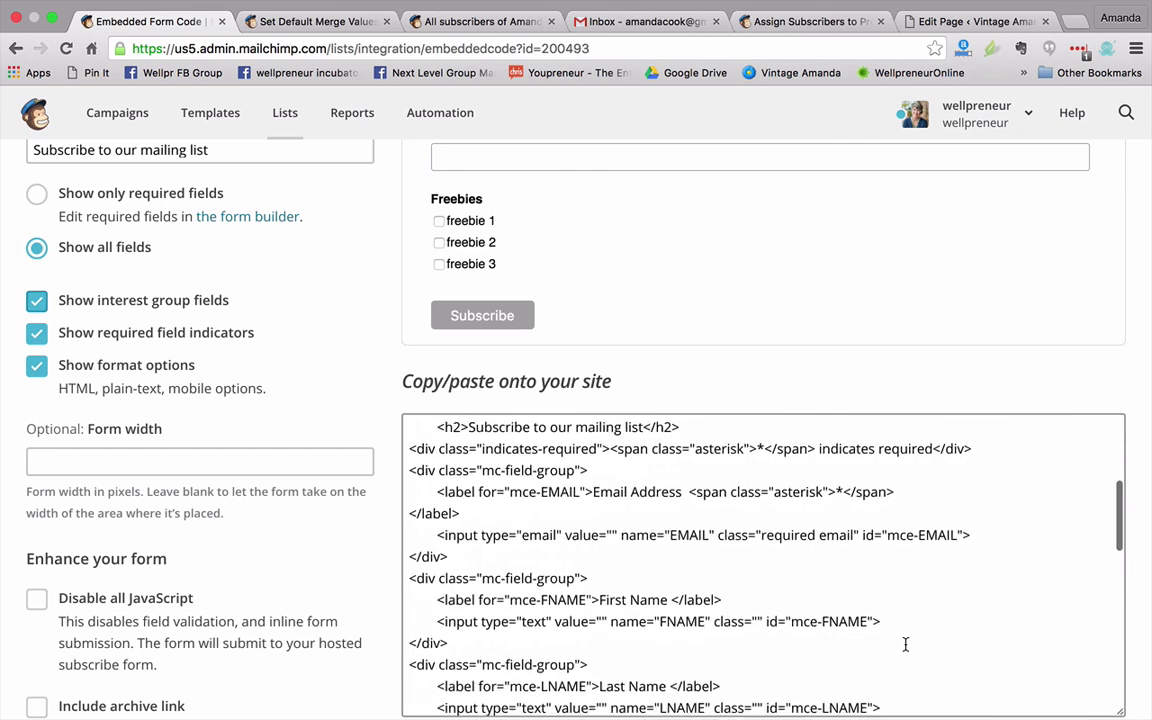
scroll(355, 688, down, 2)
scroll(597, 507, down, 4)
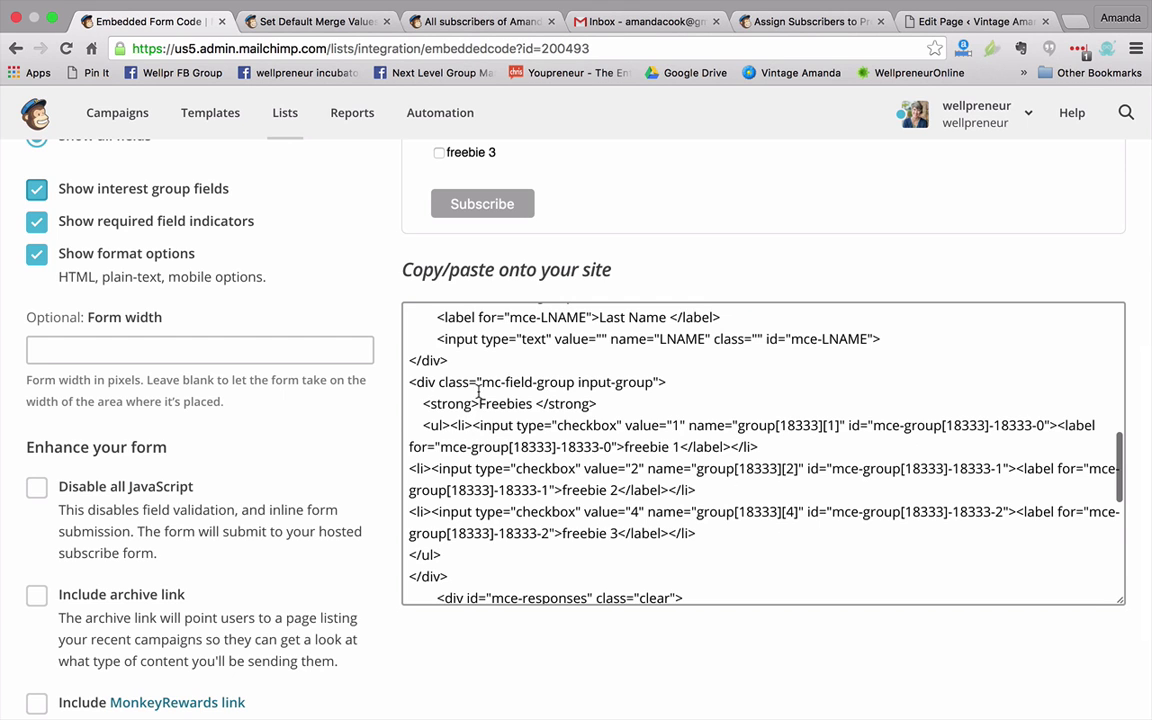
drag(426, 402, 615, 425)
key(super+a)
click(605, 399)
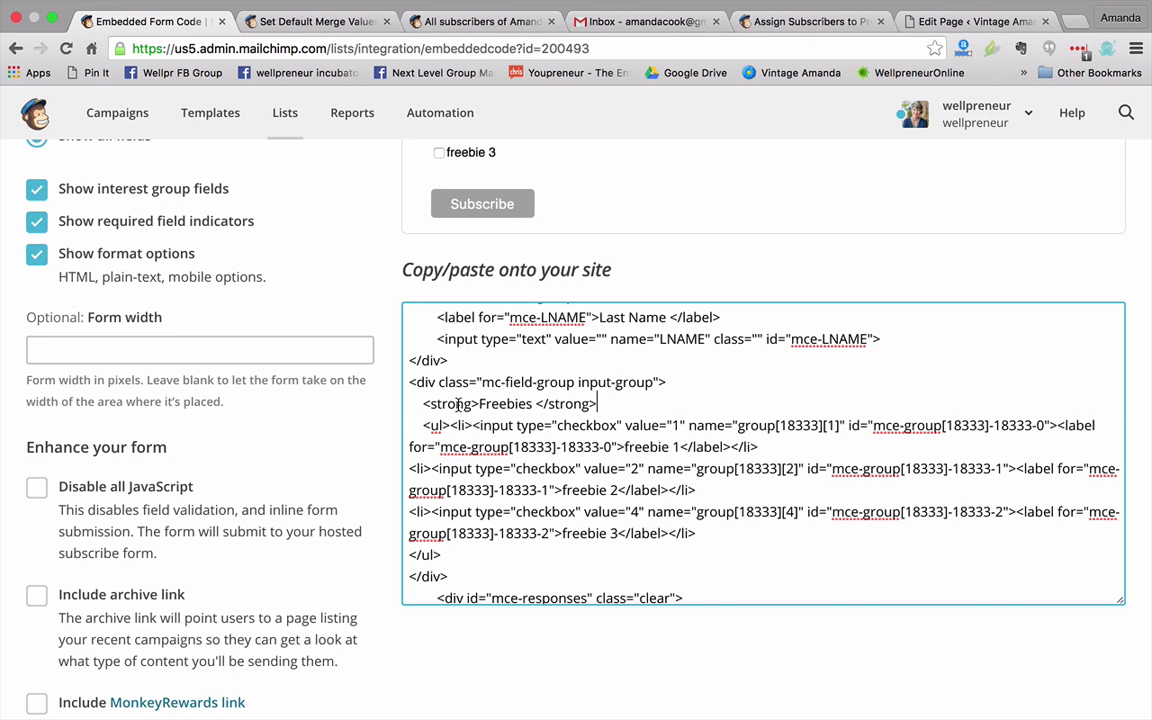
click(660, 378)
click(658, 377)
text(style="display:none")
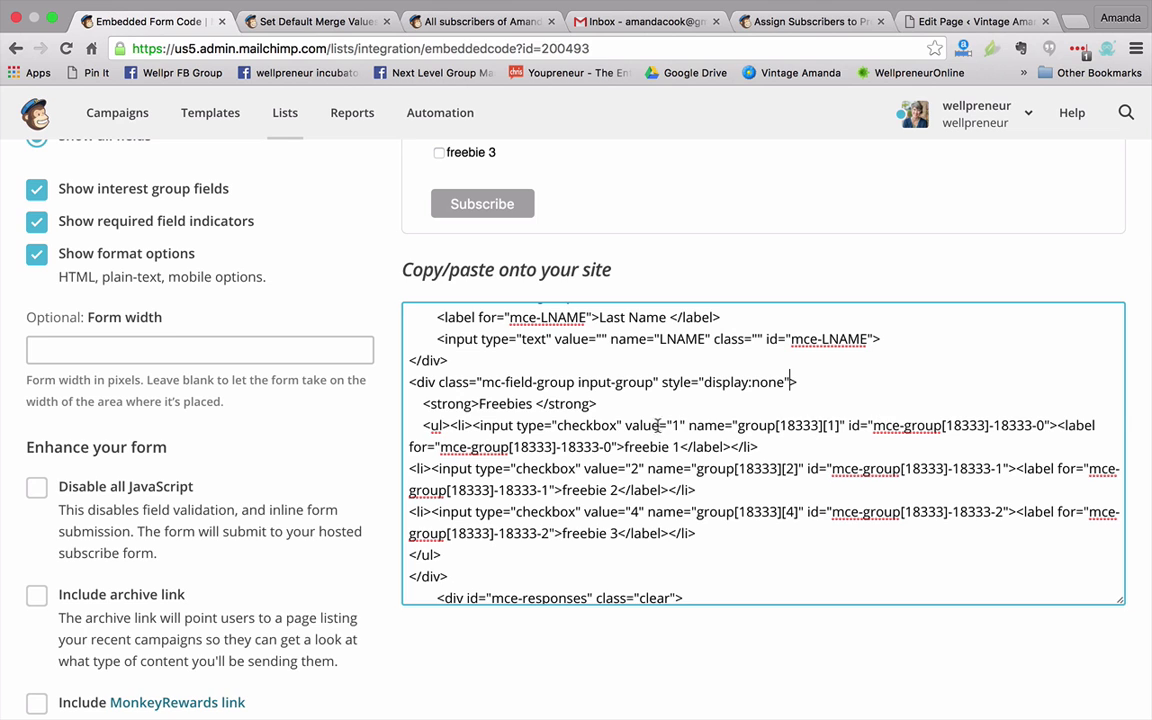
Add the checked attribute to the freebie 1 checkbox in the embed code and select the whole code.
key(super+a)
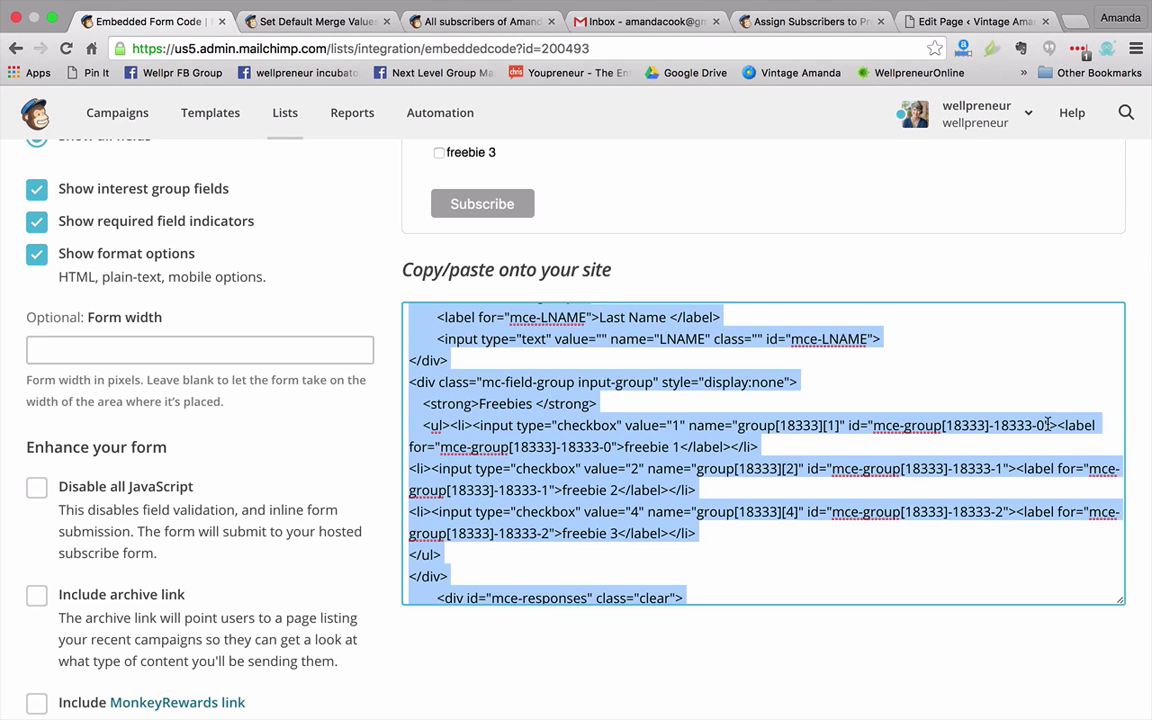
click(944, 425)
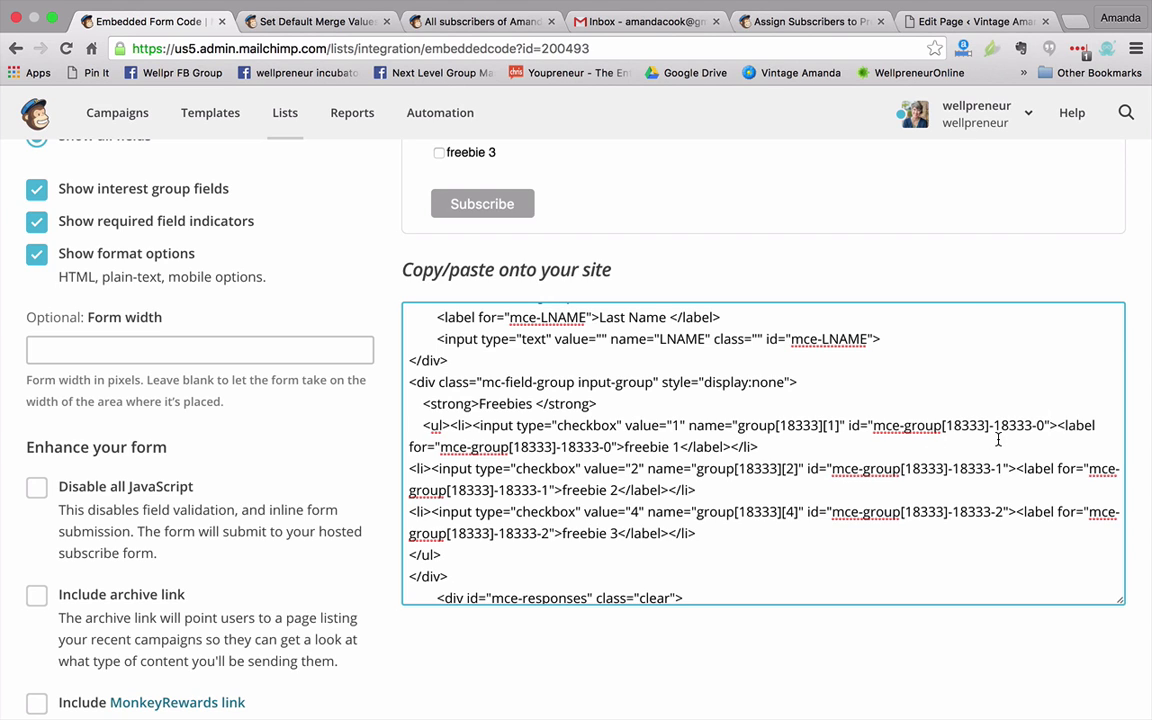
text(checked)
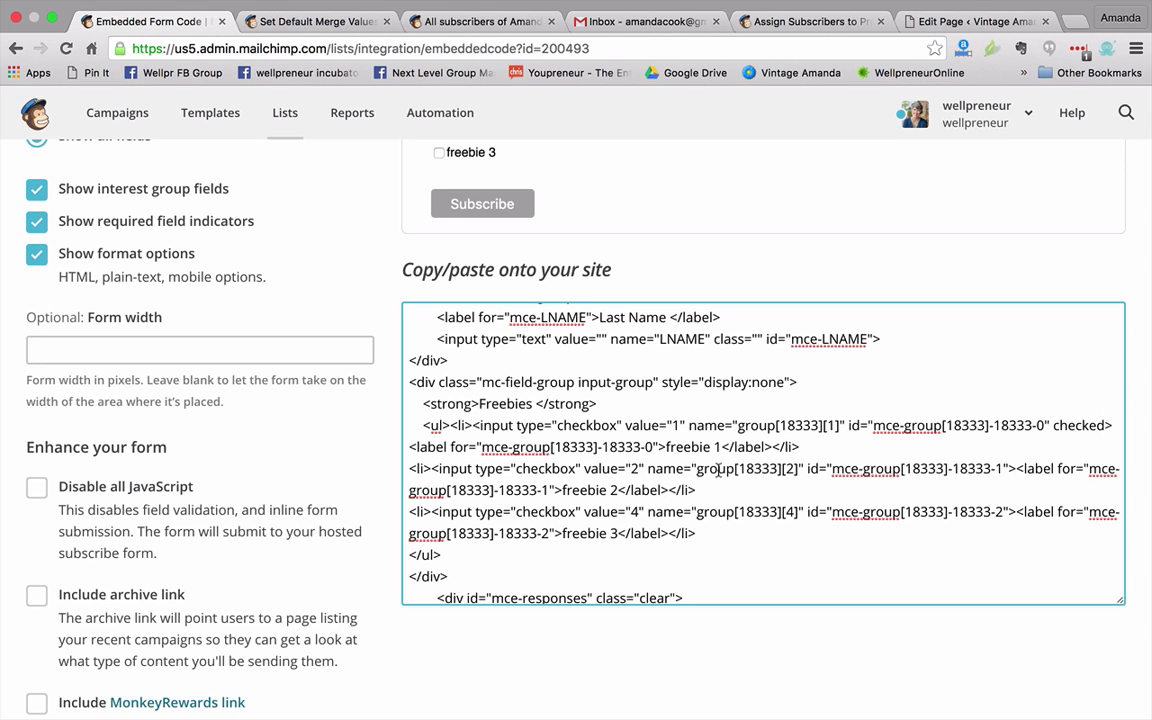
click(771, 468)
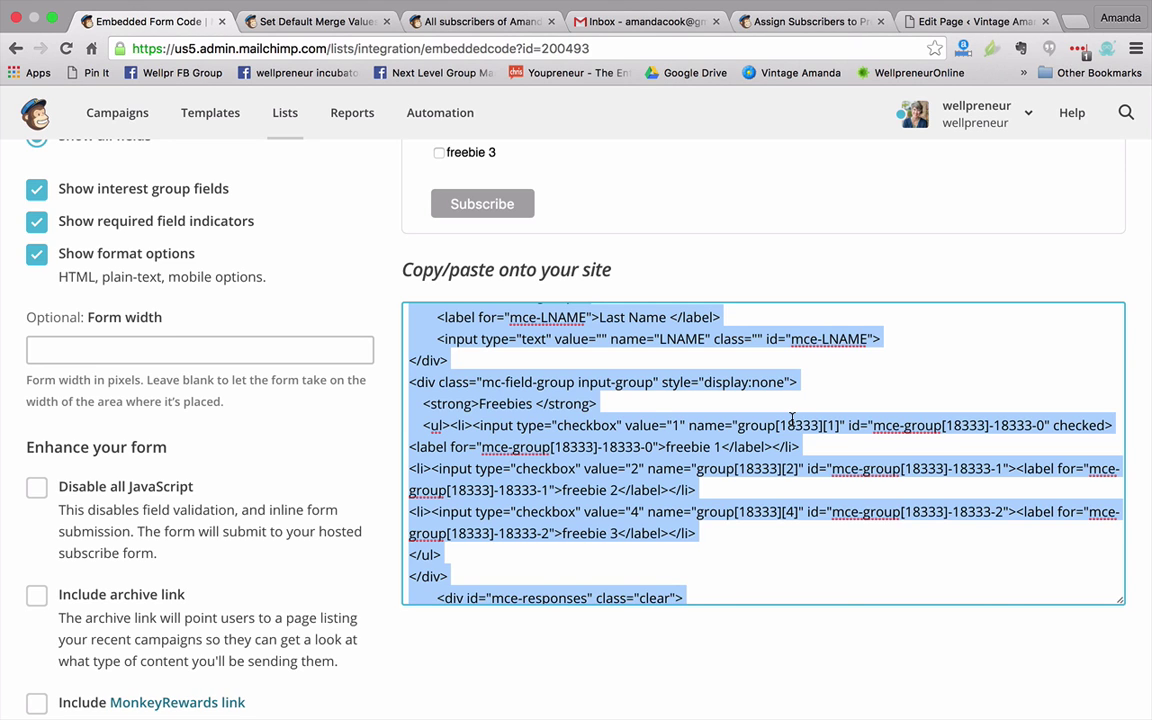
Switch to WordPress, paste the embed code into the MailChimp Groups Test Page as raw HTML, and update the page despite proofreader suggestions.
key(super+9)
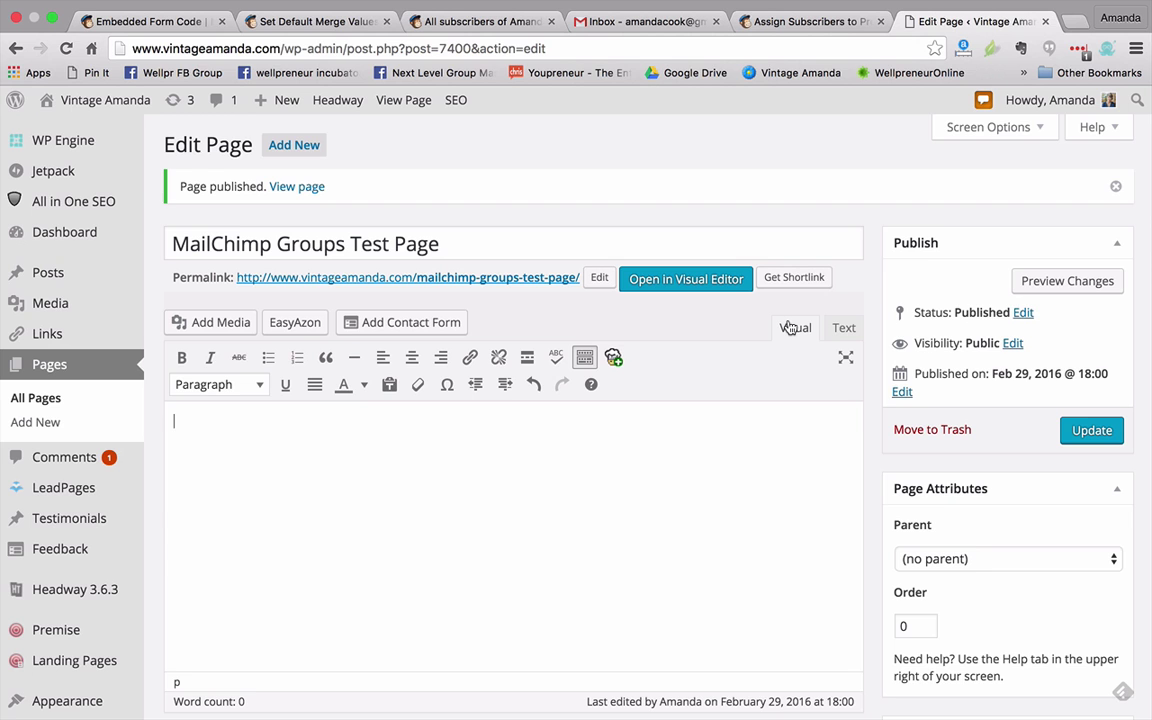
click(842, 327)
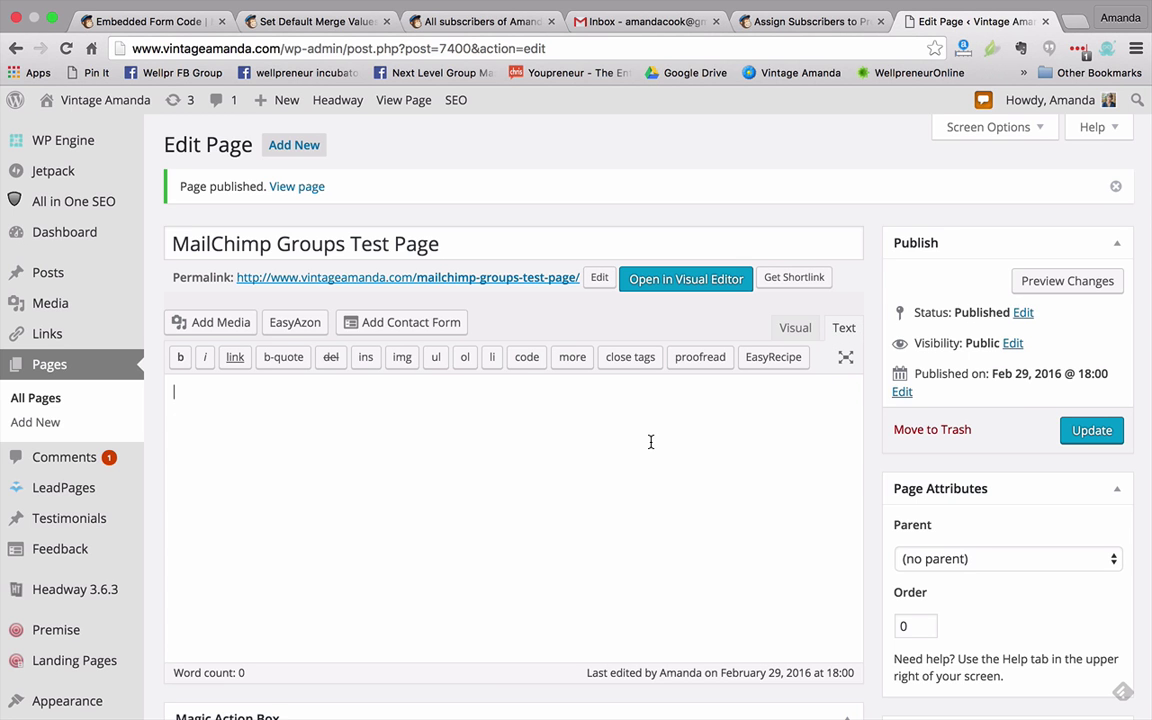
key(super+v)
scroll(658, 345, up, 10)
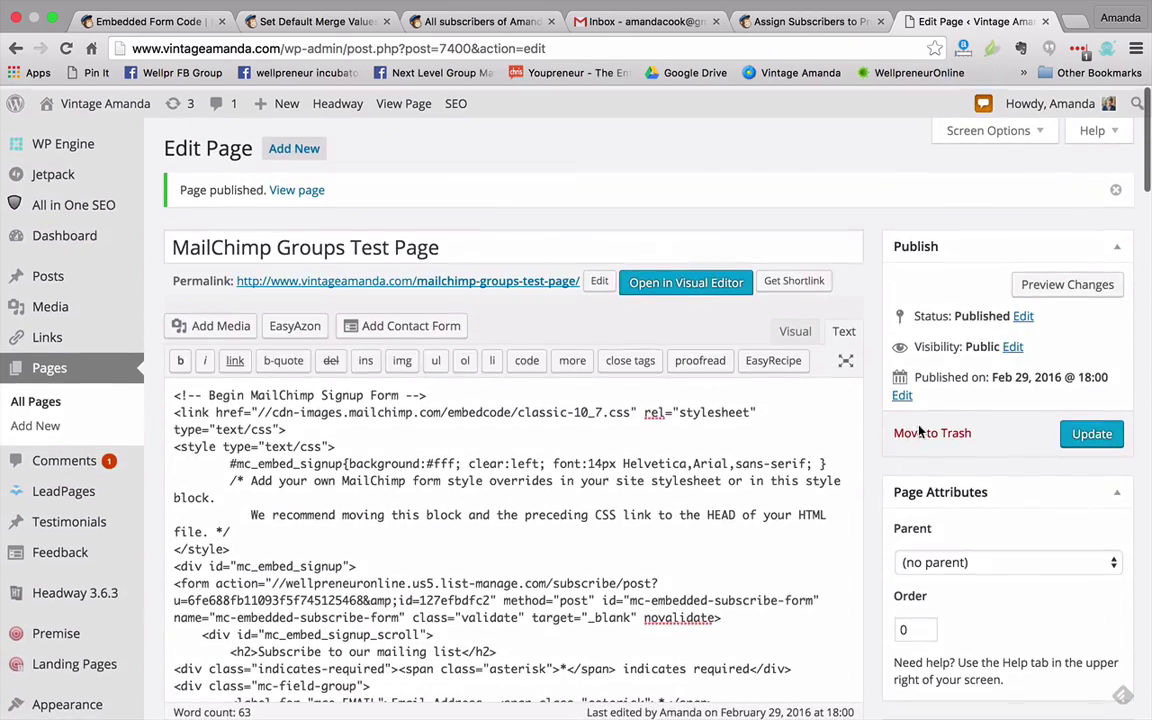
click(1091, 432)
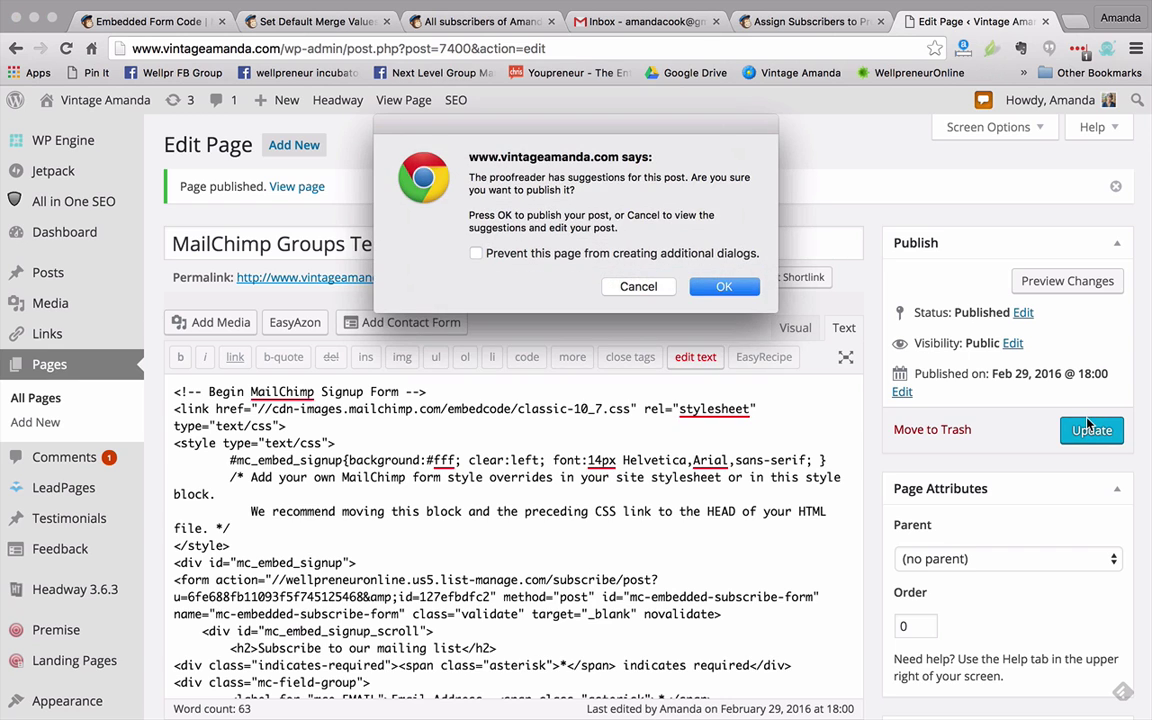
click(726, 287)
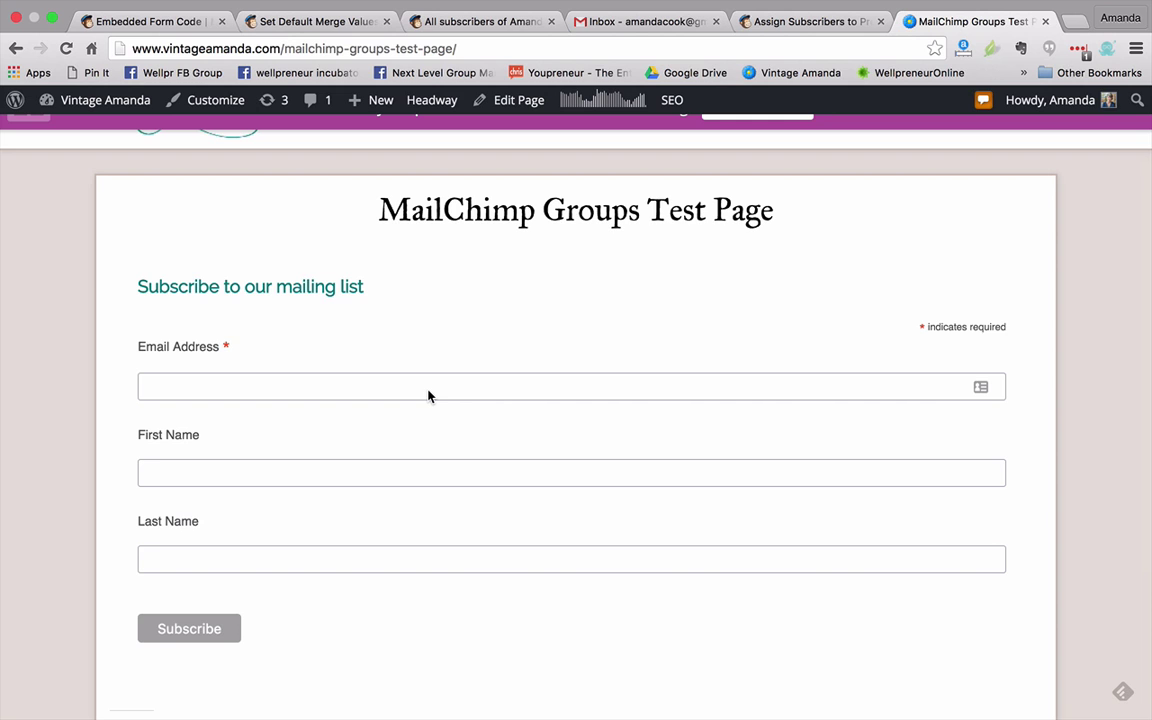
Inspect the signup form's fields on the published test page and switch to the MailChimp list's subscriber table to check the group assignment.
scroll(605, 640, down, 1)
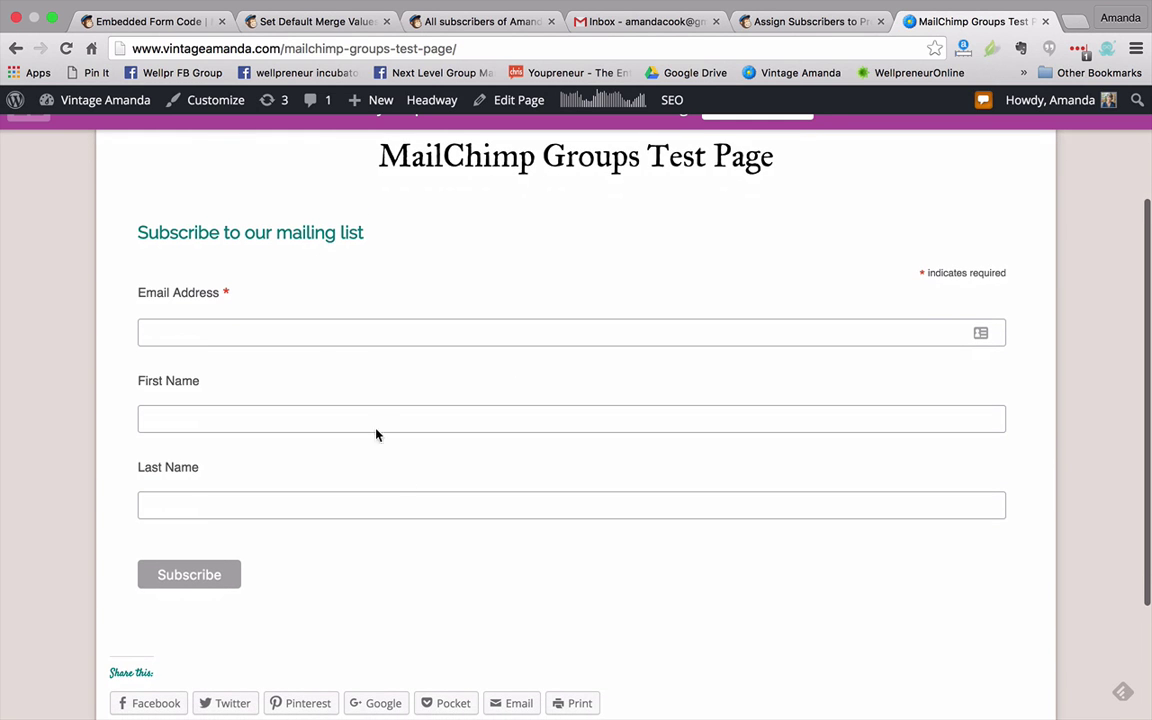
click(342, 327)
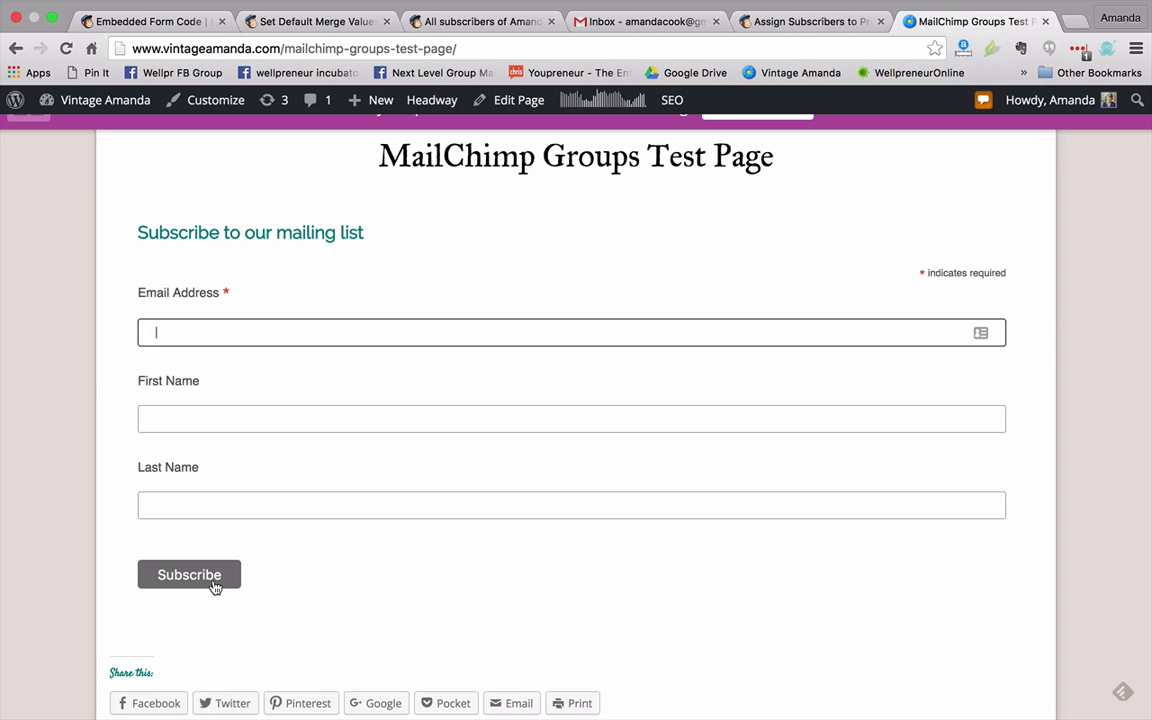
key(super+3)
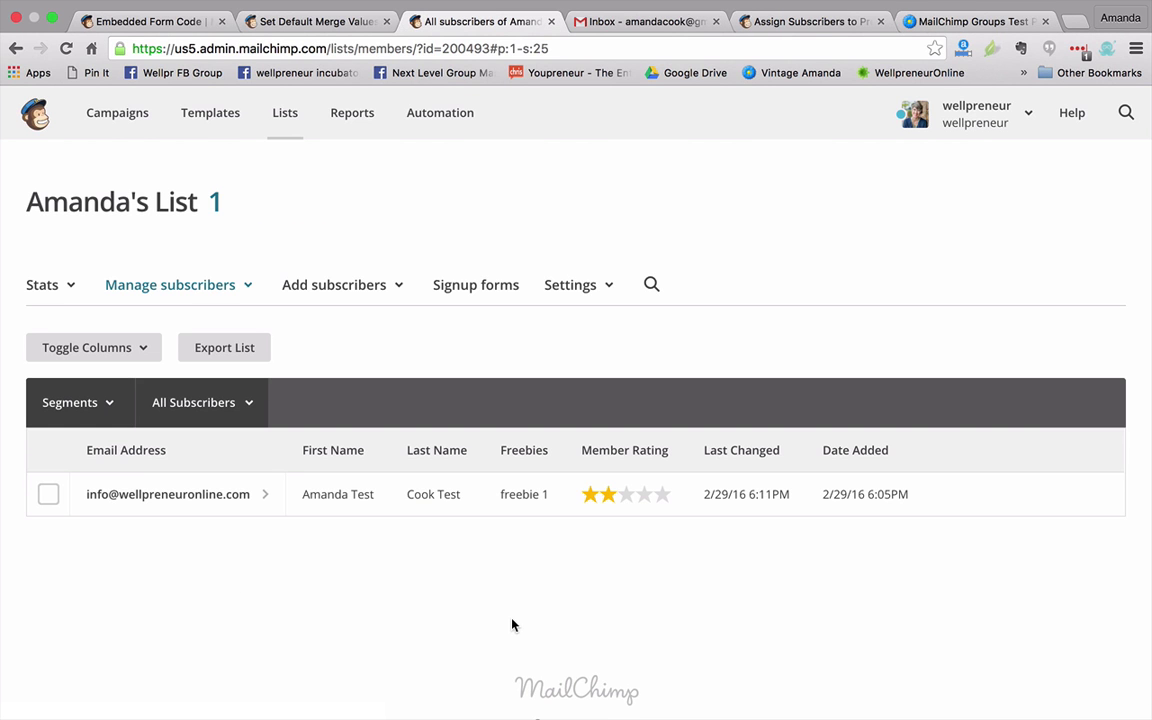